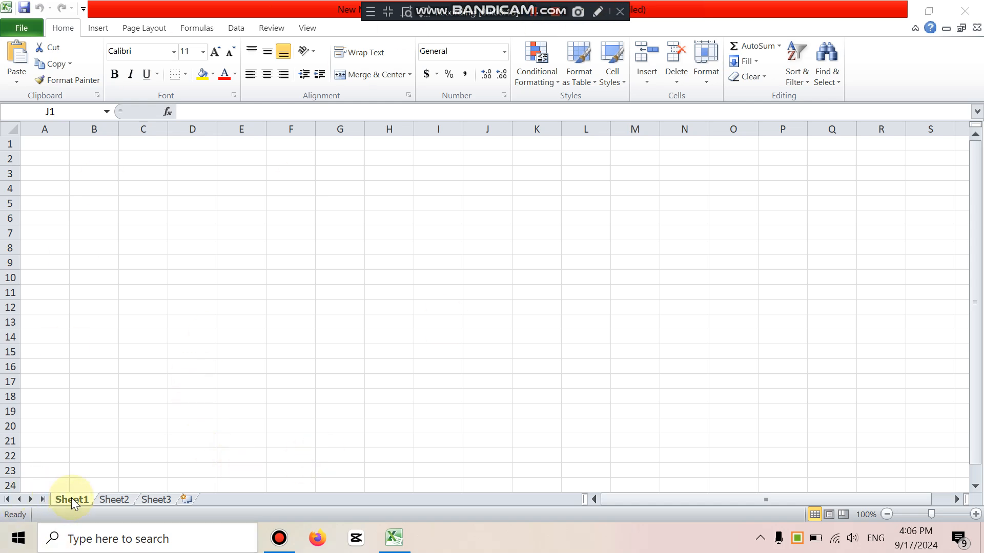
Add four new worksheets after Sheet3 and delete the last one, Sheet7
left_click(108, 499)
left_click(147, 500)
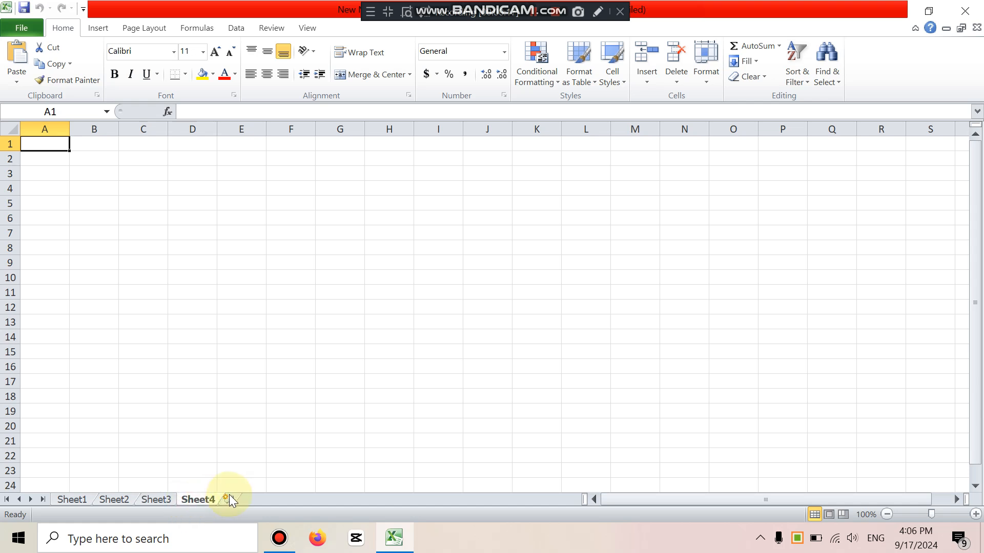
left_click(228, 500)
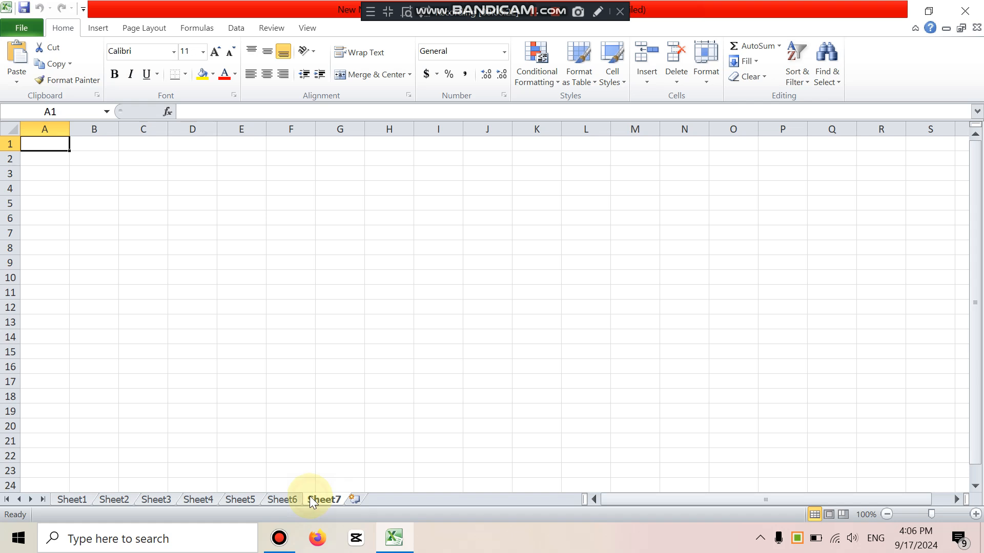
right_click(311, 499)
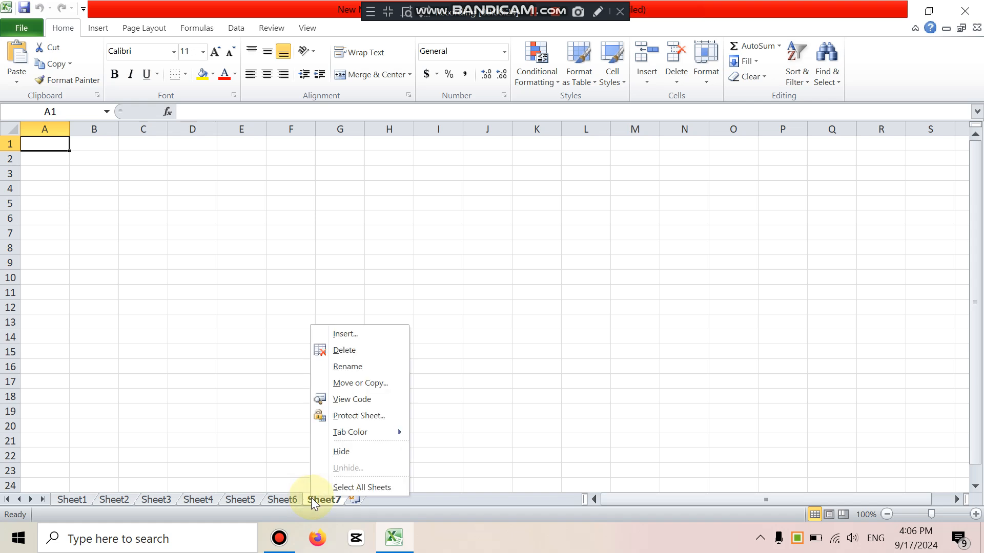
left_click(335, 354)
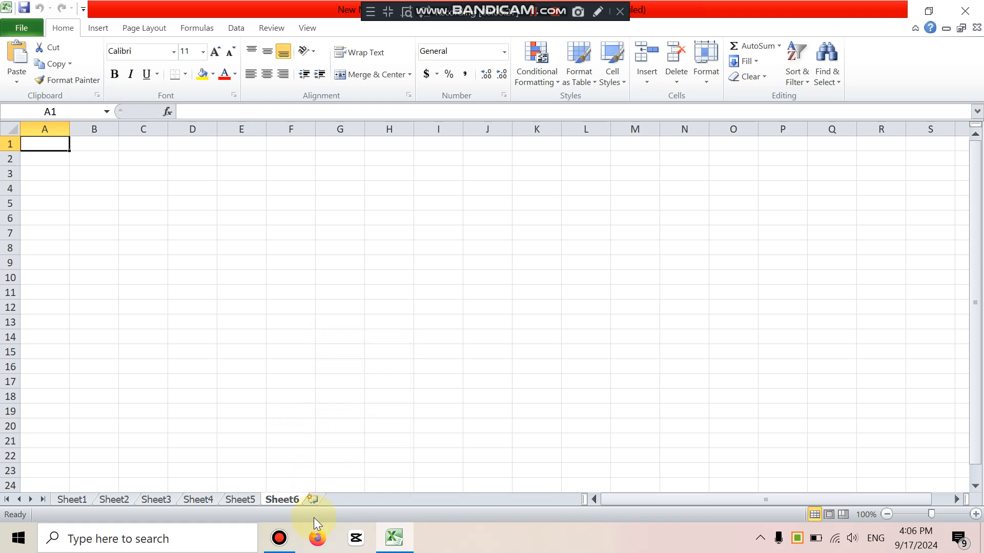
right_click(282, 487)
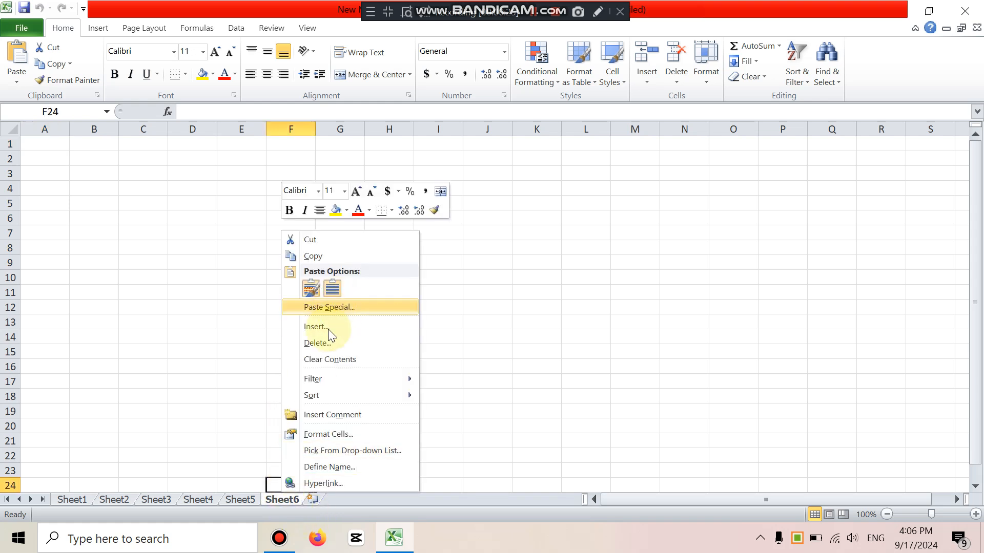
left_click(317, 343)
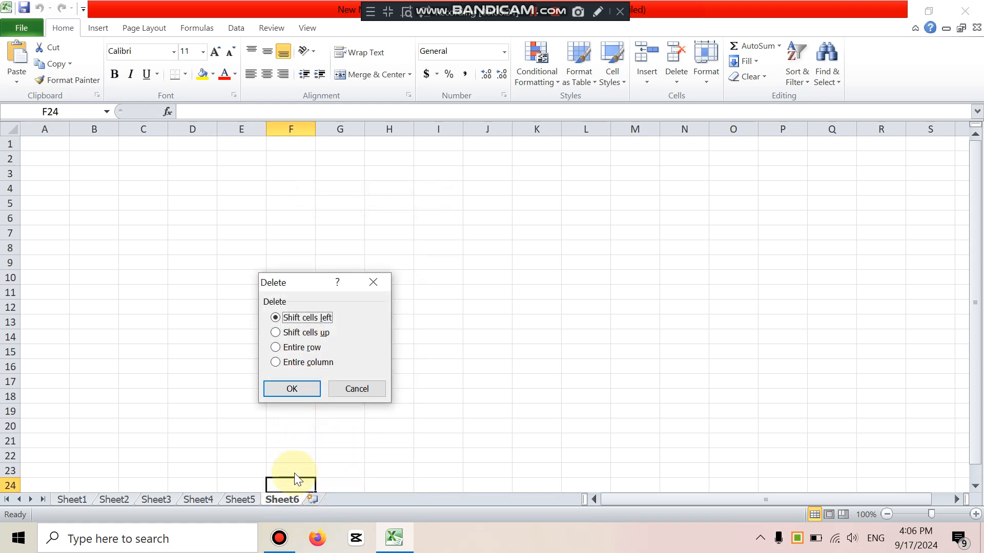
left_click(334, 389)
Visit Sheet5, return to Sheet1 and select cell E4
left_click(245, 497)
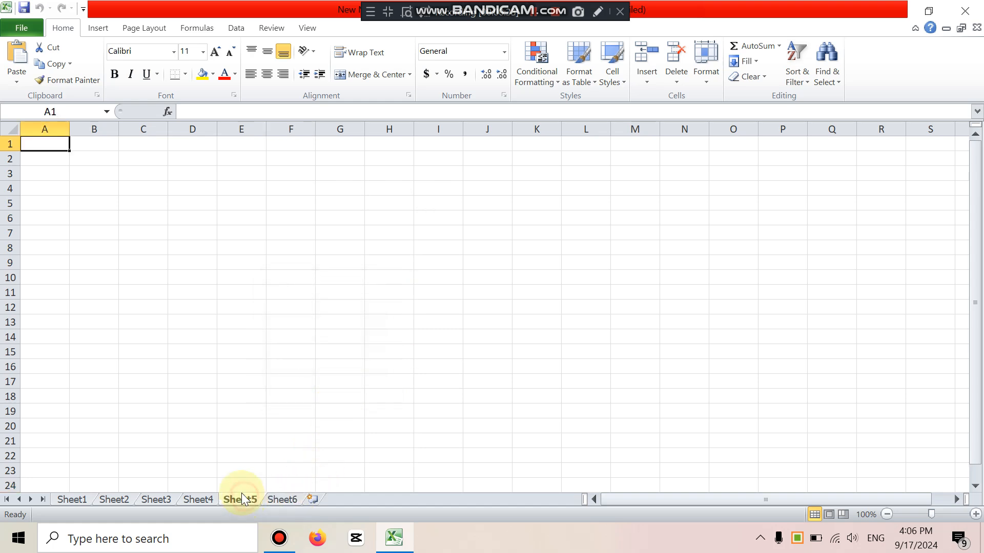
left_click(69, 500)
left_click(232, 185)
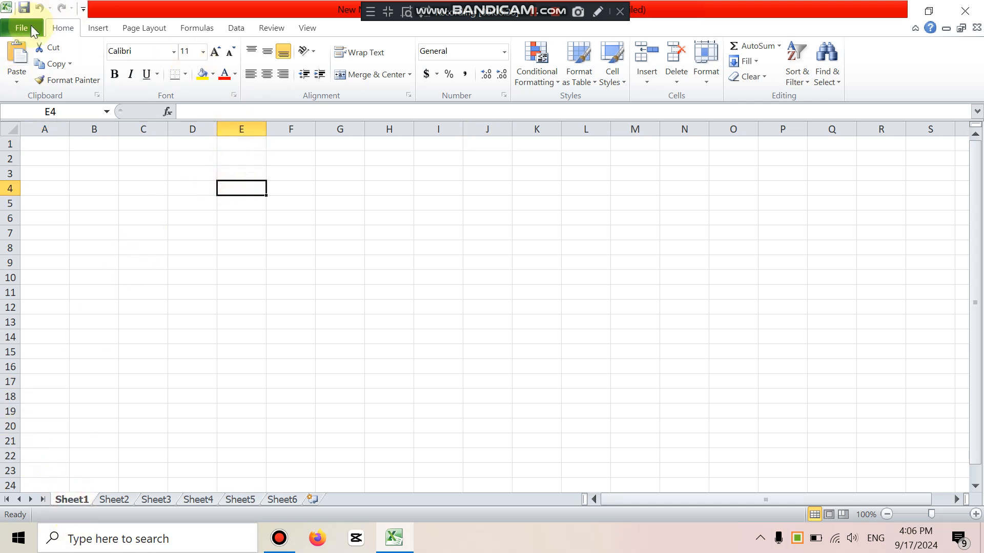
Examine the file information page and the Home, Insert, Page Layout, Formulas, Data, Review and View command sets
left_click(27, 29)
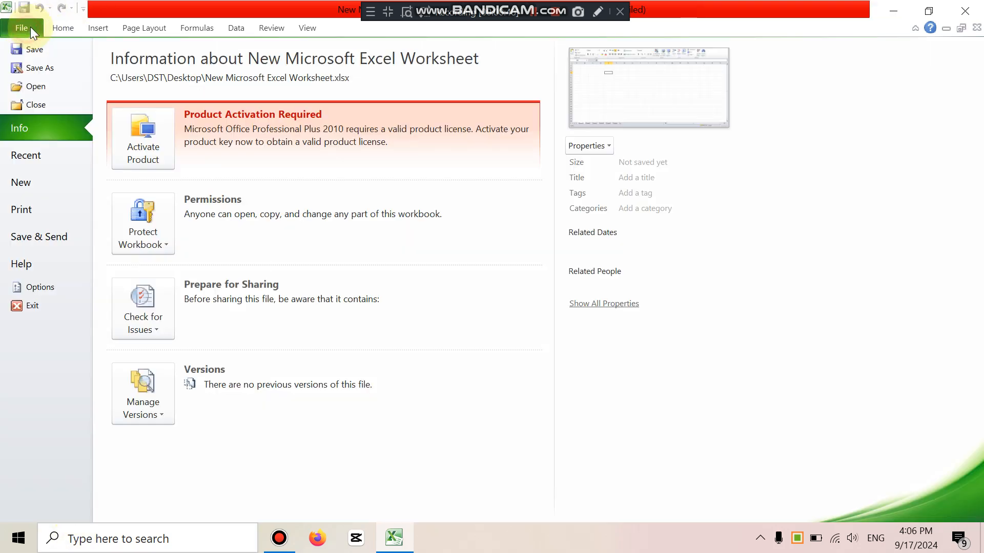
left_click(64, 29)
left_click(93, 28)
left_click(136, 30)
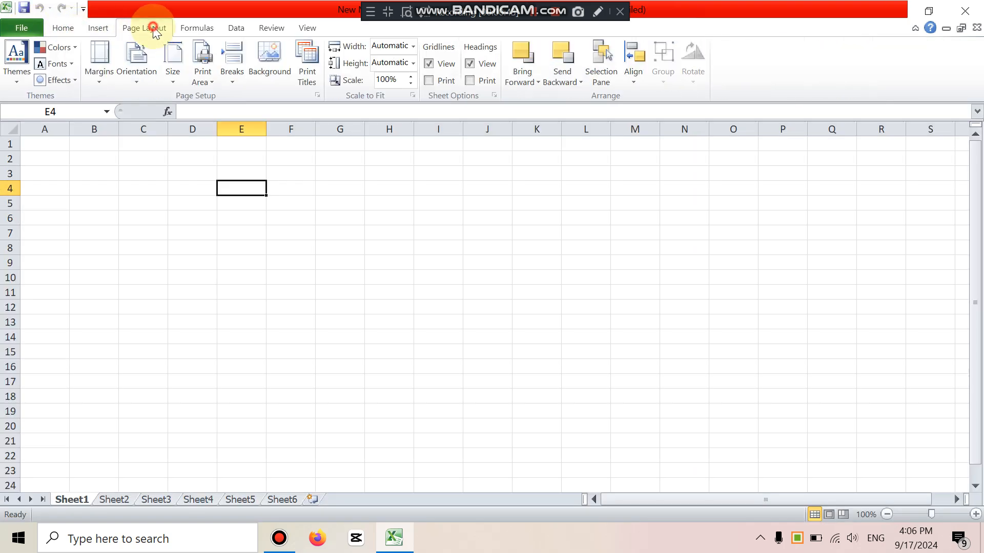
left_click(195, 30)
left_click(238, 30)
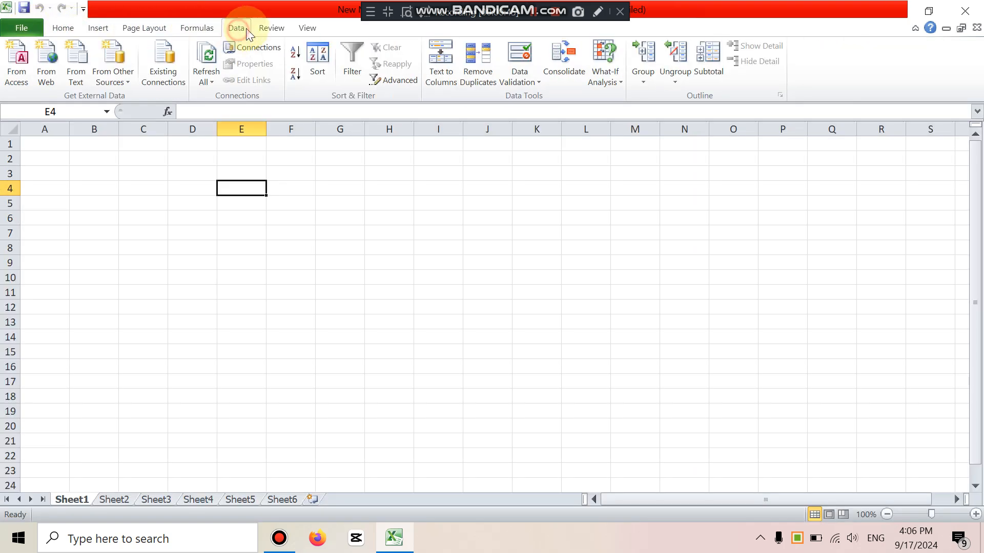
left_click(284, 32)
left_click(313, 29)
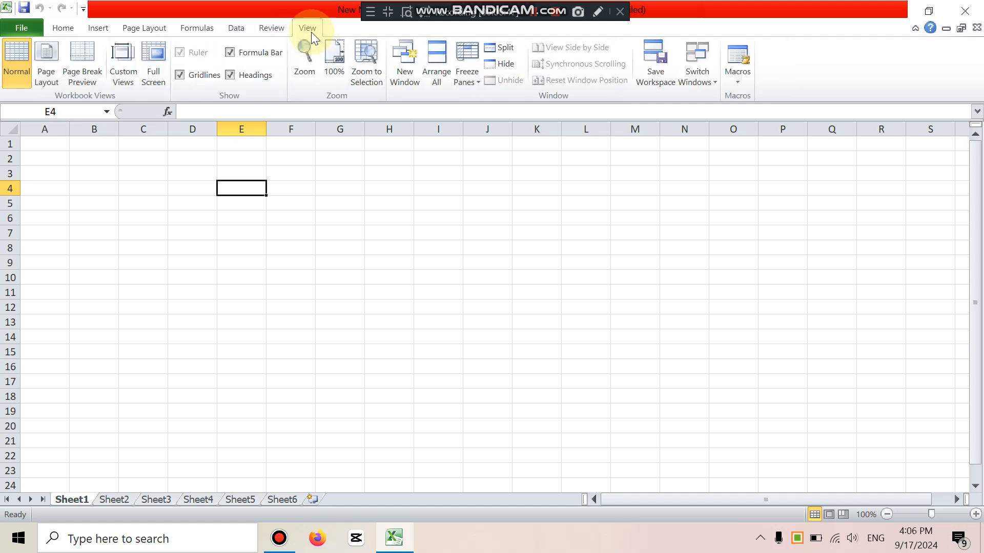
left_click(231, 30)
left_click(200, 27)
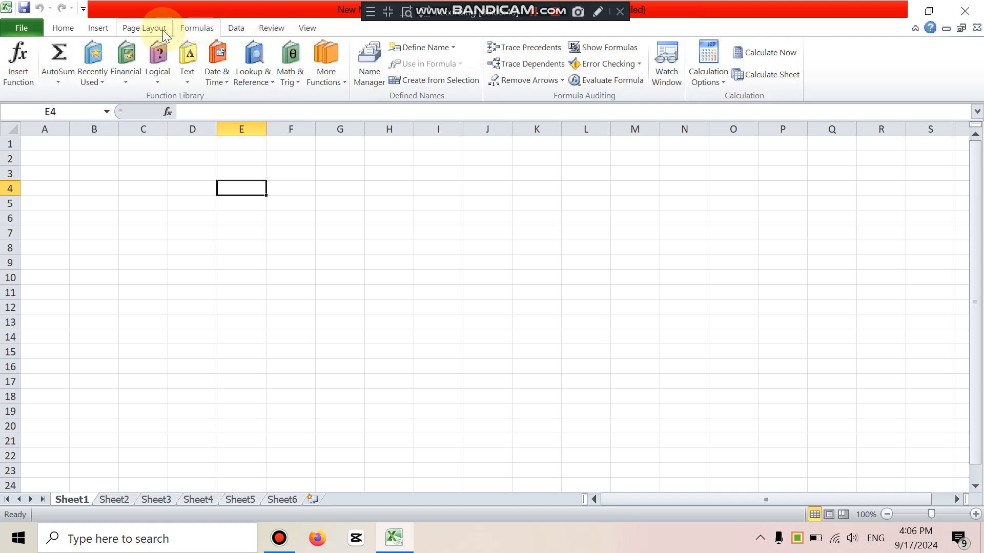
left_click(153, 28)
left_click(99, 32)
left_click(71, 30)
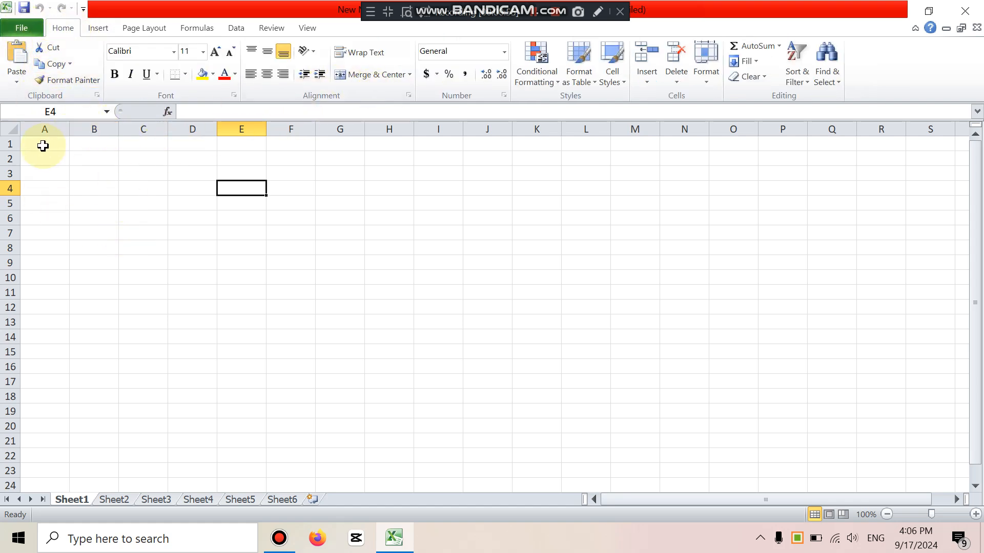
Highlight entire columns A, B and C one at a time, finishing on column B
left_click(45, 129)
left_click(97, 129)
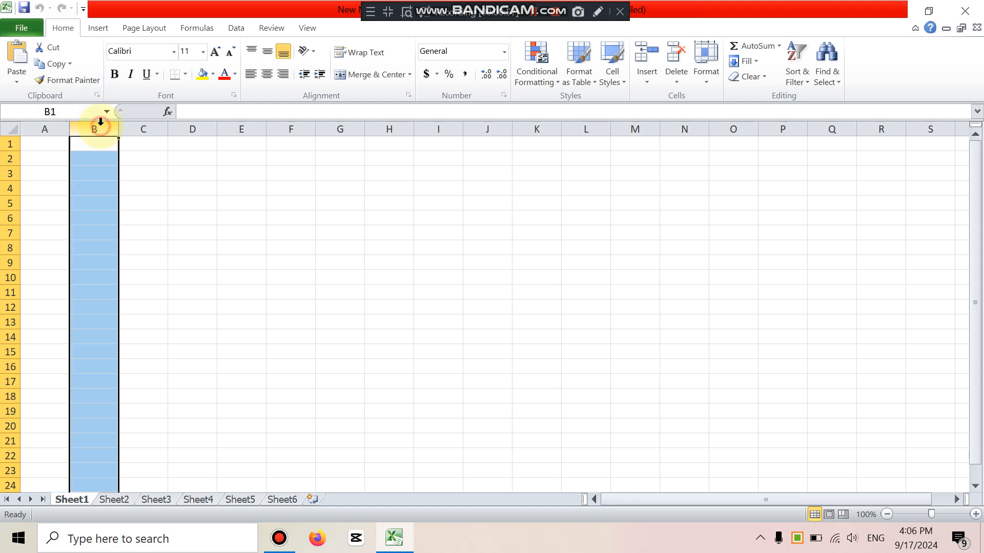
left_click(149, 125)
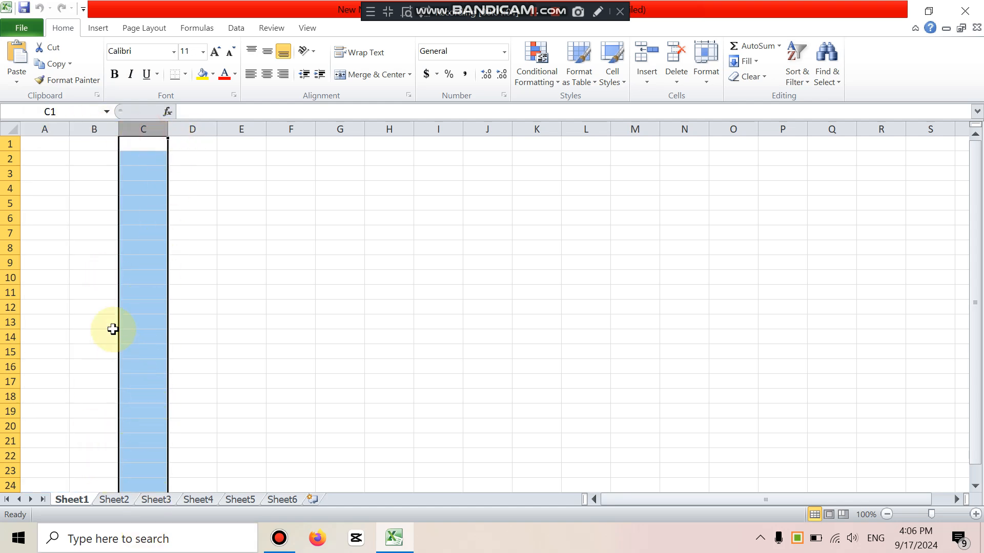
left_click(103, 128)
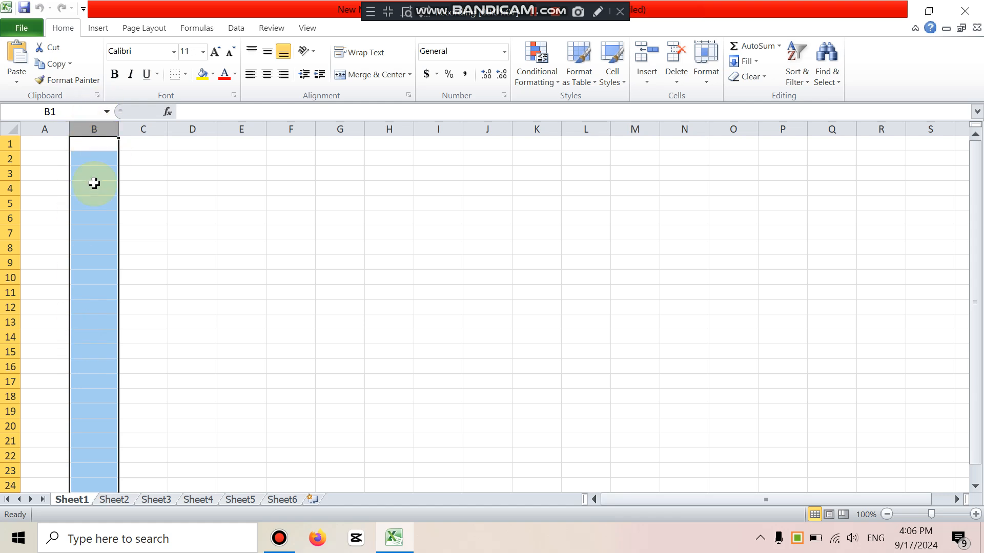
Highlight entire rows 1, 2 and 3 one at a time
left_click(4, 146)
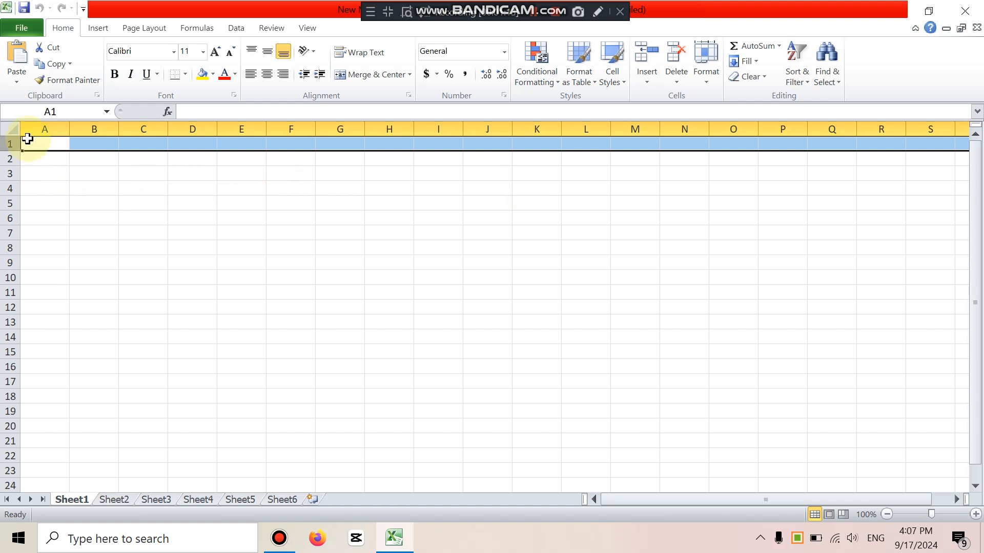
left_click(9, 159)
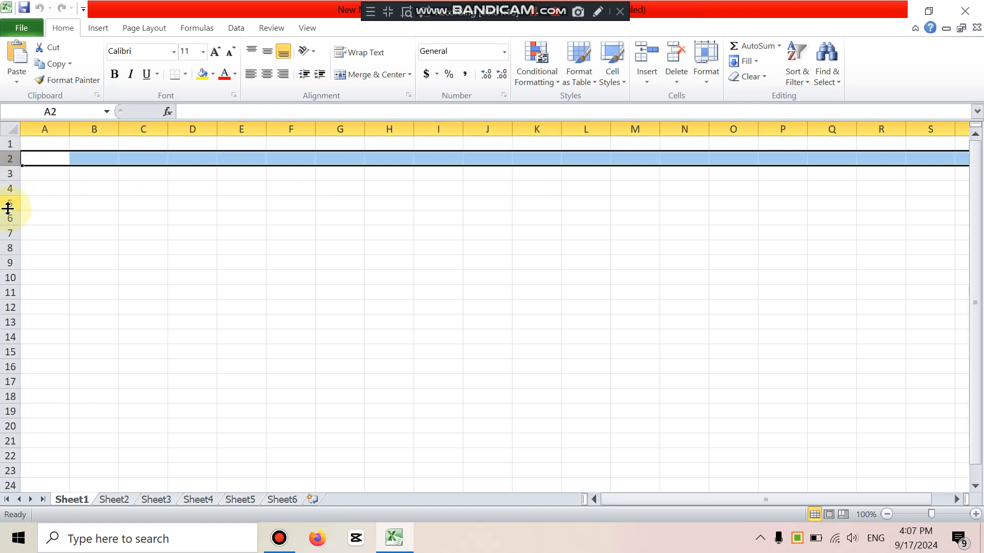
left_click(4, 175)
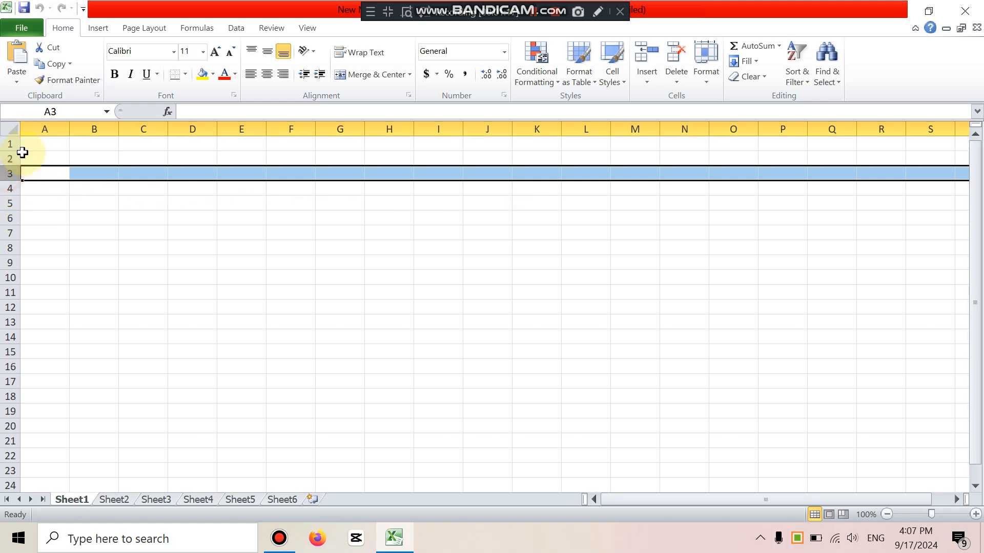
Highlight columns A through E one at a time, followed by the whole of row 2
left_click(51, 126)
left_click(103, 128)
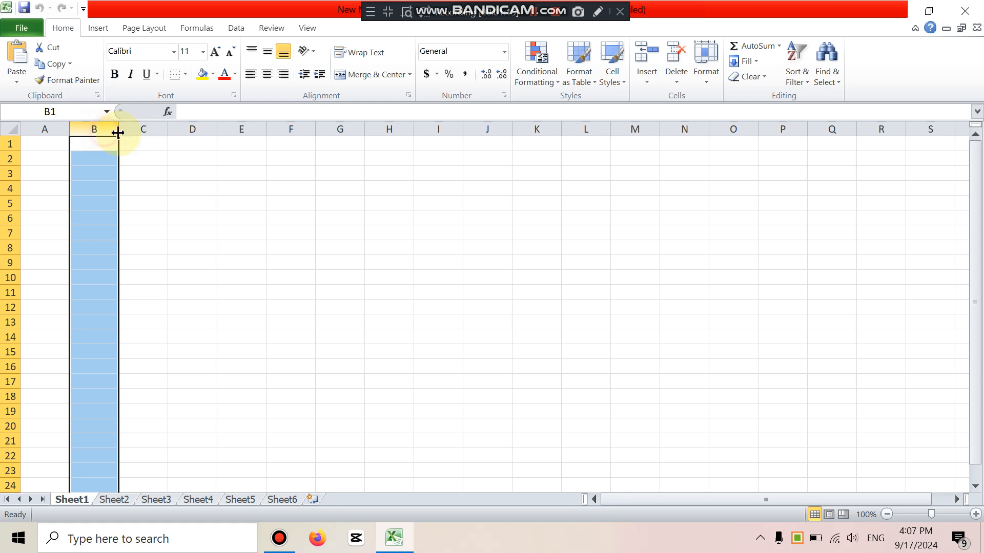
left_click(146, 129)
left_click(204, 128)
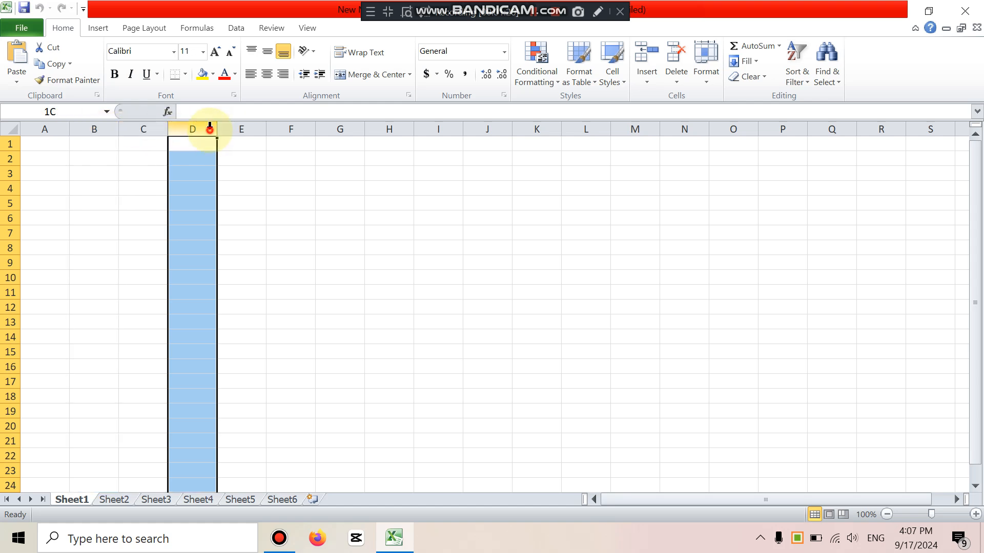
left_click(239, 128)
left_click(6, 160)
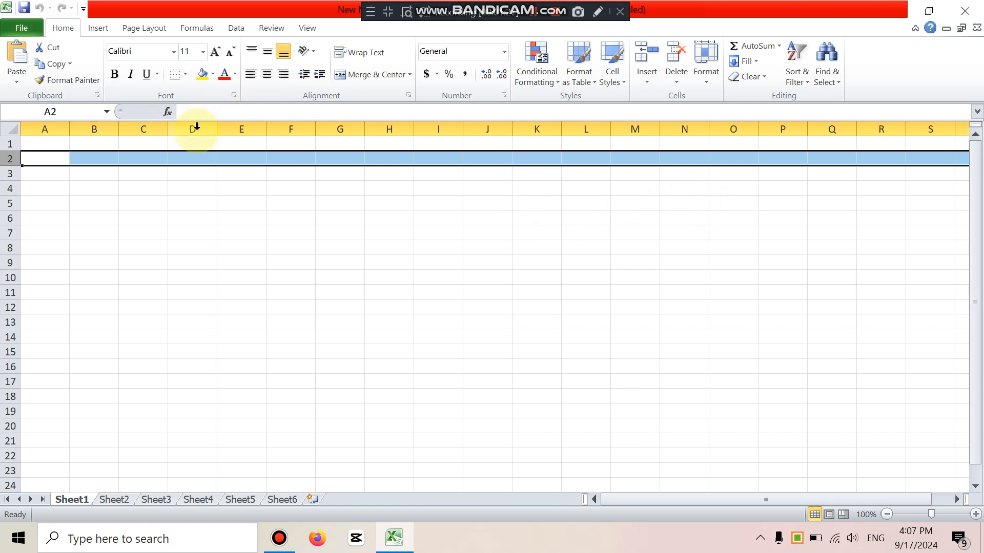
Go to the worksheet's last row along column B and return to cell A1
left_click(101, 128)
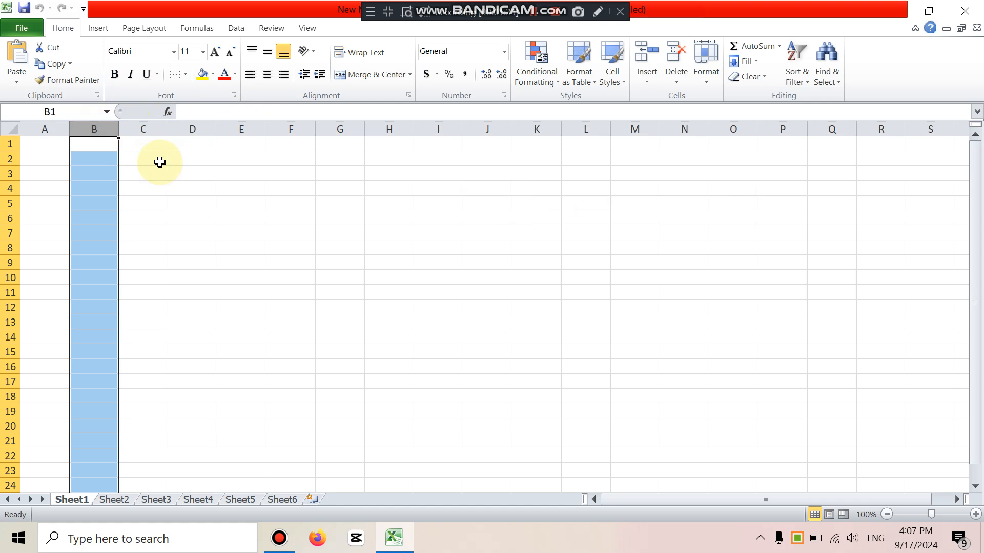
key("ctrl+Down")
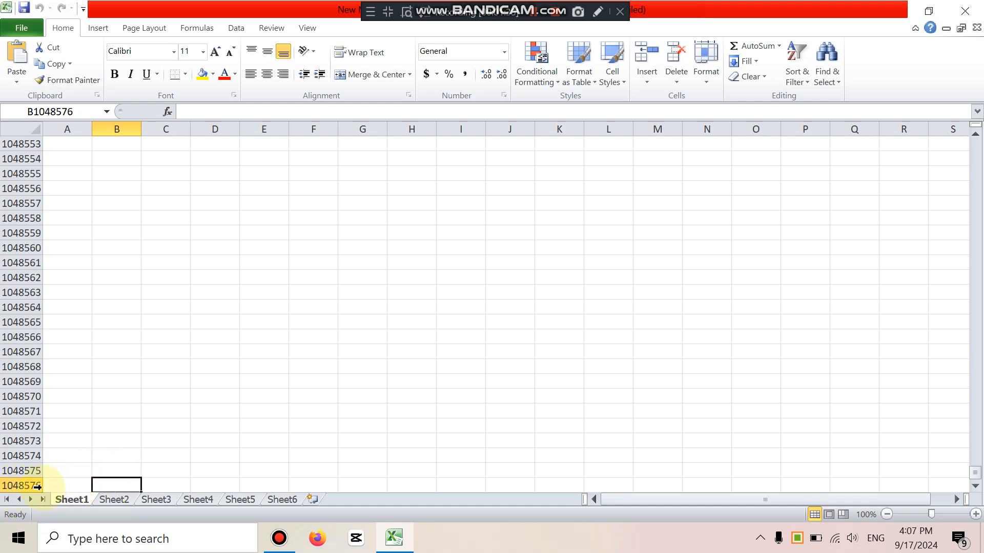
scroll(125, 334, "up", 7)
scroll(125, 334, "up", 4)
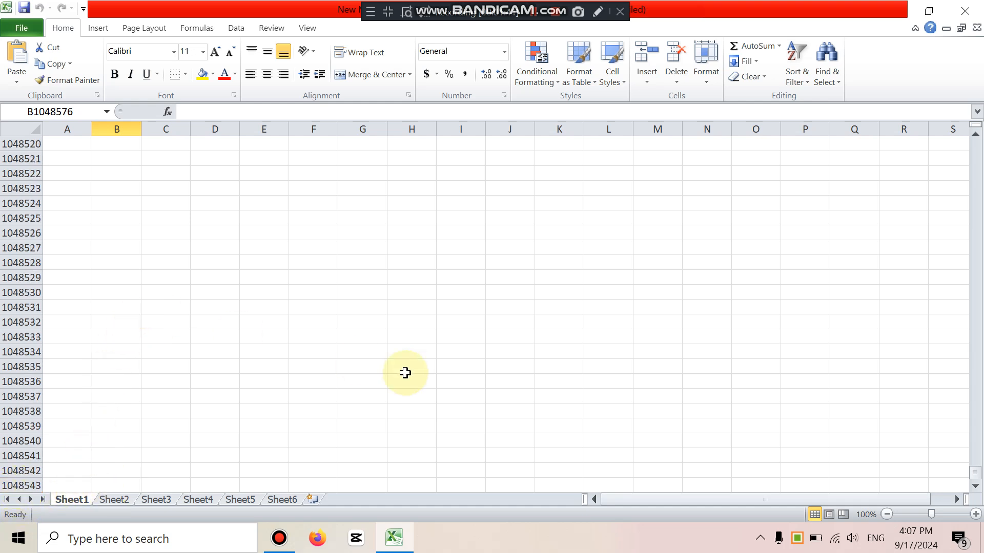
key("ctrl+Up")
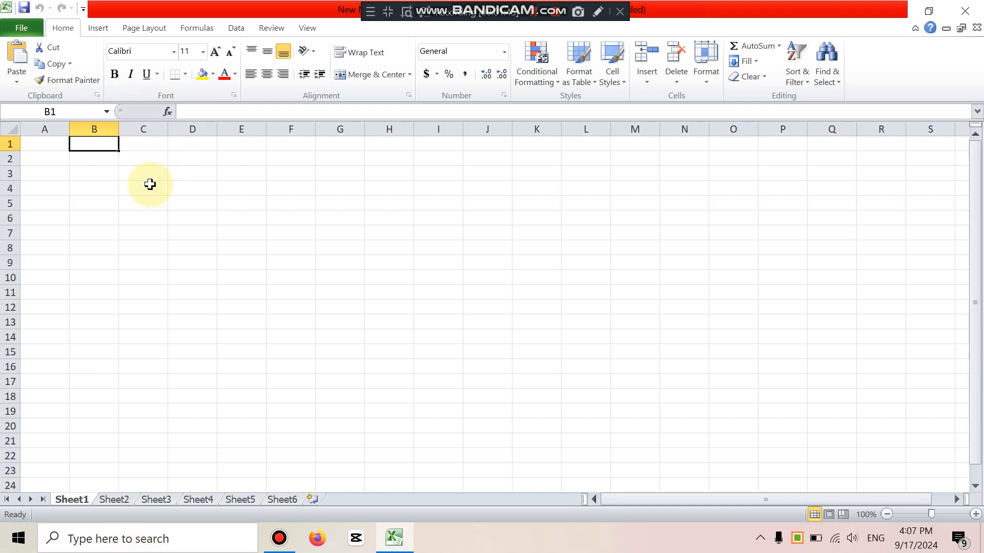
left_click(48, 147)
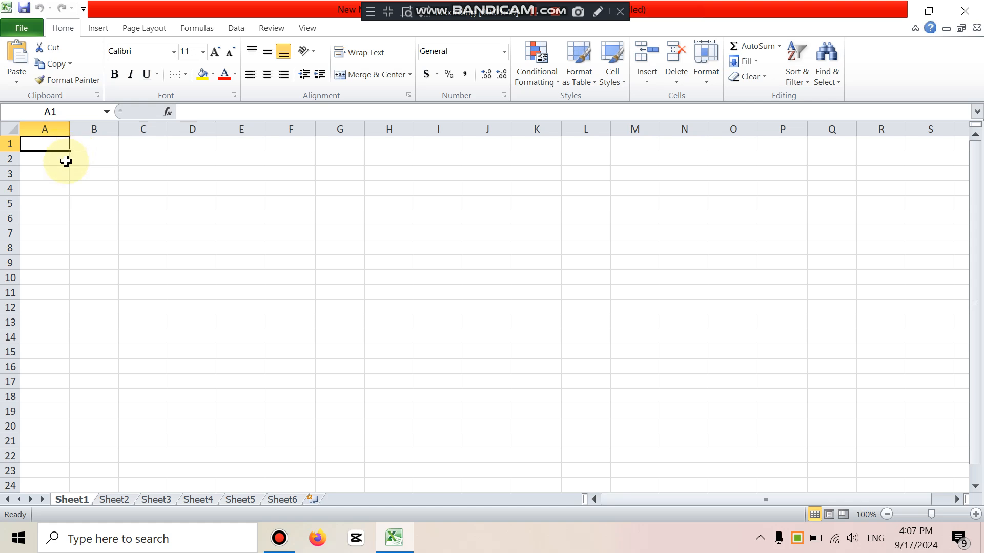
Go to the worksheet's last column along row 2 and return to column A at row 13
left_click(9, 159)
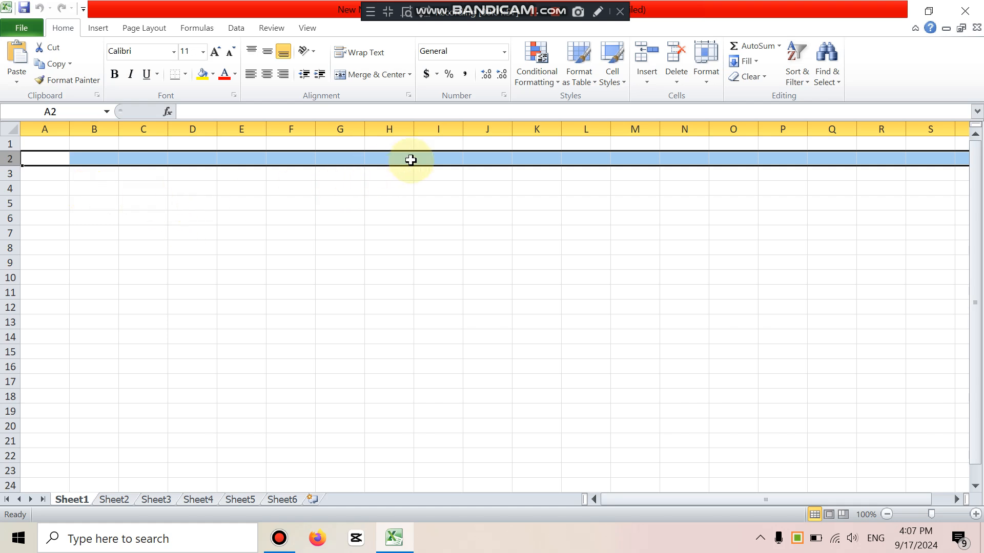
key("ctrl+Right")
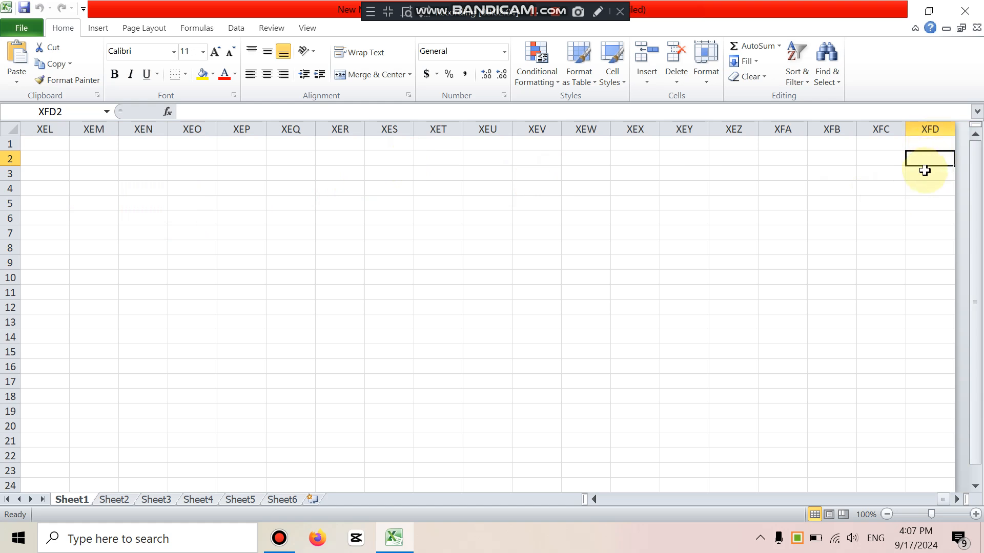
left_click(3, 161)
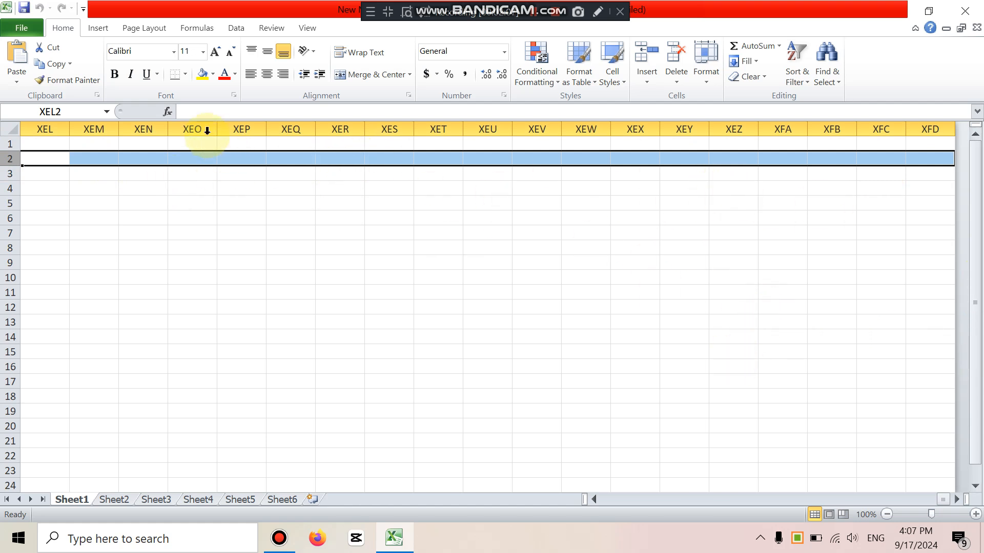
left_click(152, 126)
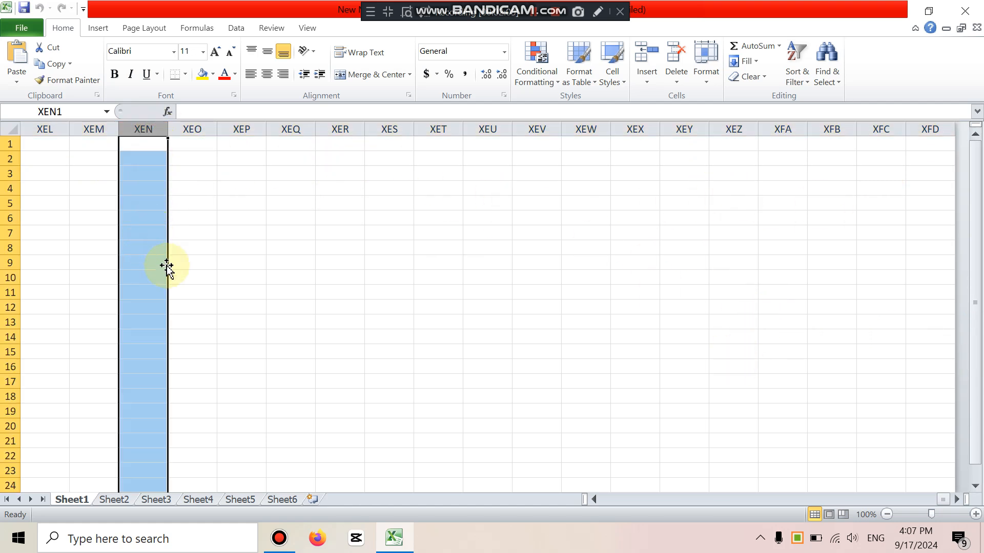
left_click(210, 317)
key("Home")
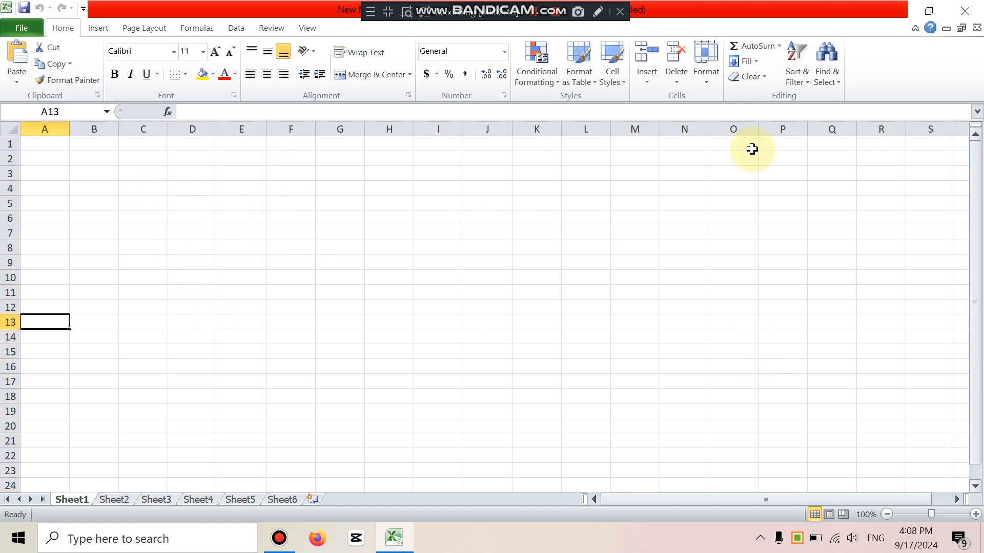
Select individual cells D2, D4, D3 and C4 in turn, finishing on D4
left_click(187, 162)
left_click(200, 189)
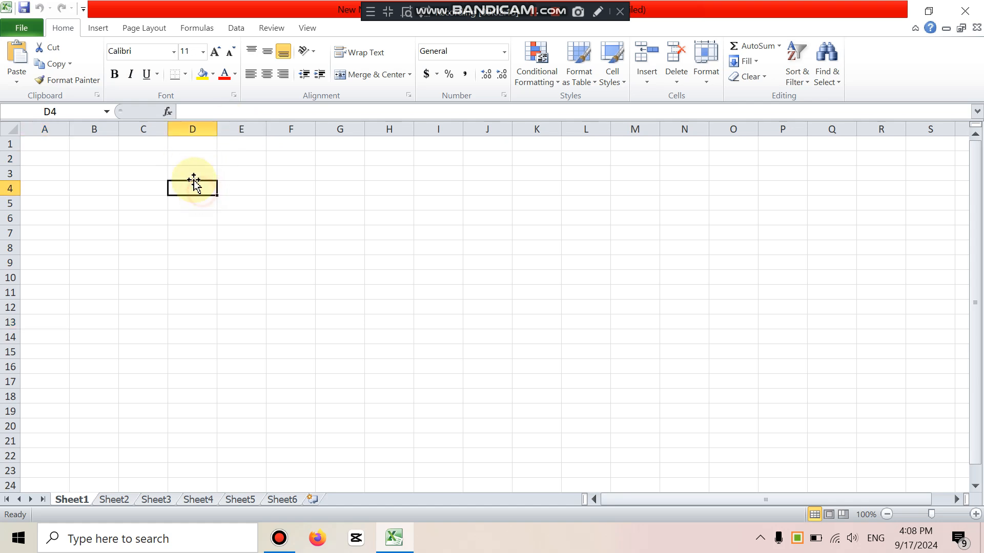
left_click(193, 176)
left_click(146, 189)
left_click(188, 189)
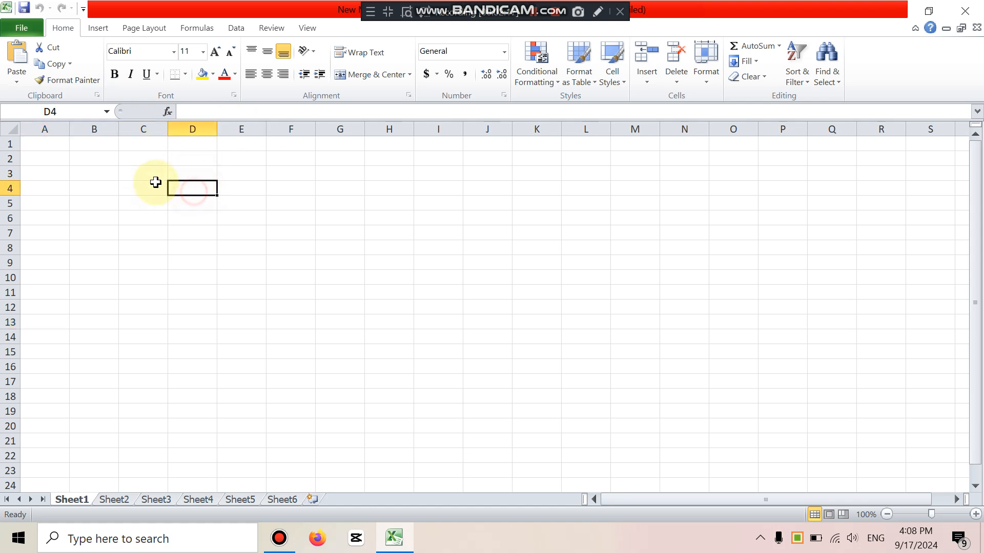
Select cells C3, B5, E8 and D8 in turn to show how column and row form each cell's address
left_click(155, 179)
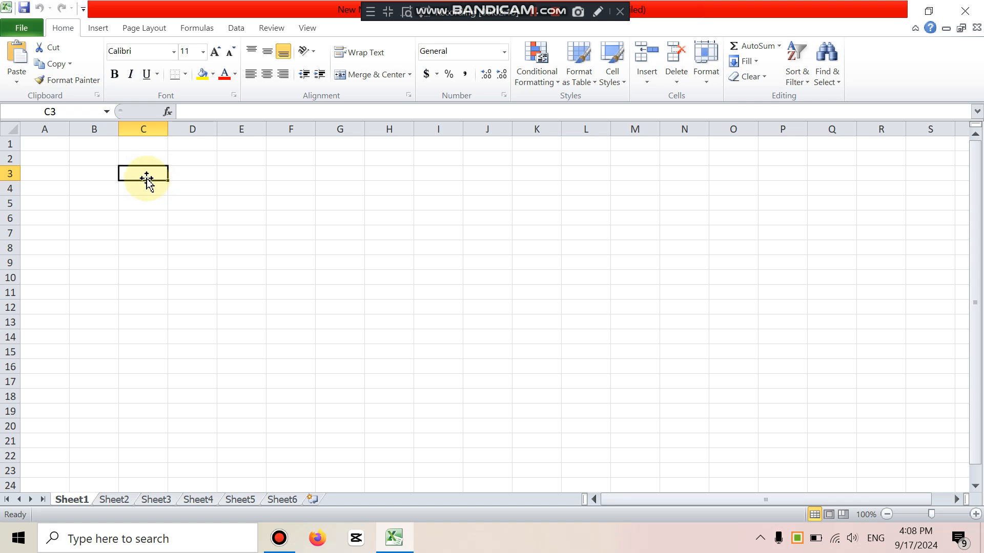
left_click(69, 114)
left_click(85, 200)
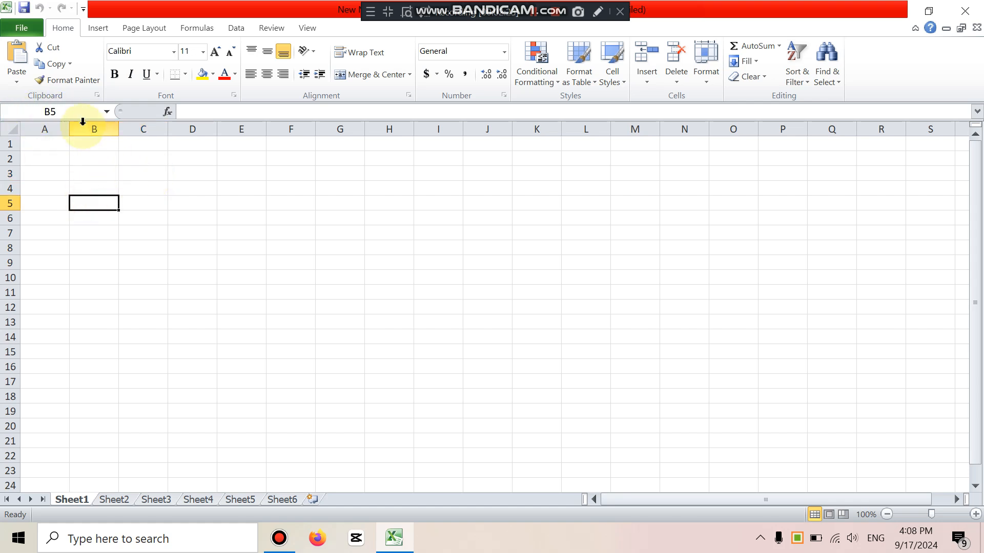
left_click(223, 244)
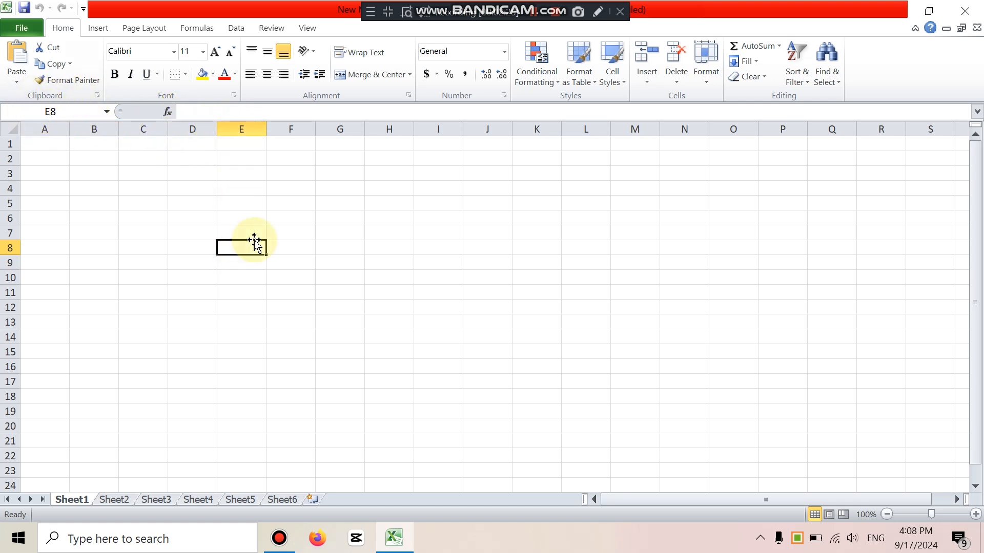
left_click(200, 246)
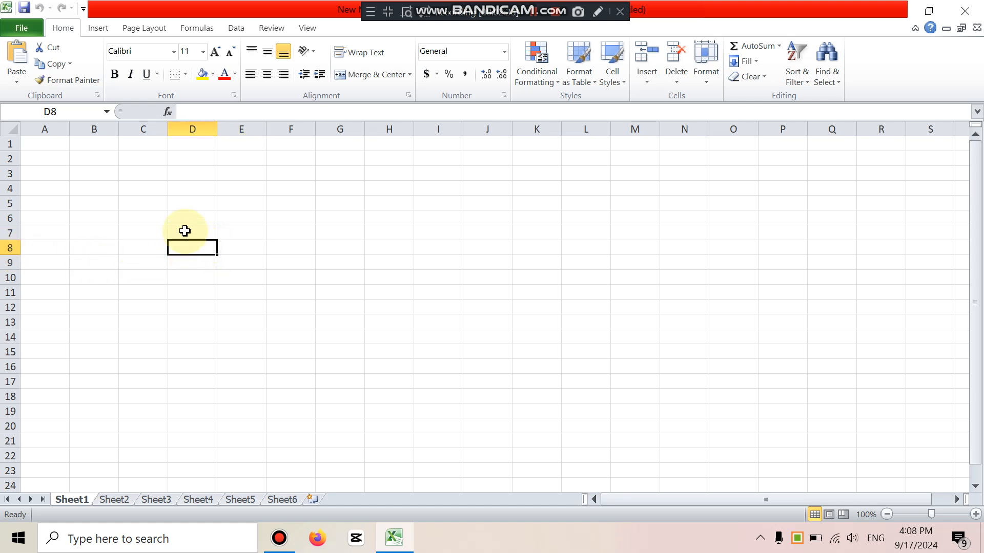
Select a series of separate cells across the worksheet, including F7, N18, I9 and E4
left_click(187, 228)
left_click(242, 205)
left_click(341, 219)
left_click(289, 239)
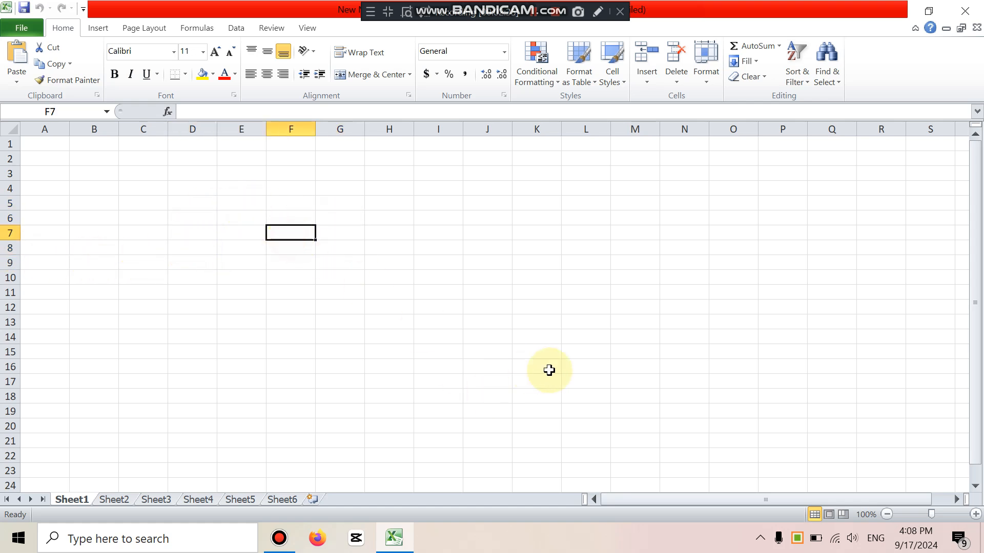
left_click(687, 403)
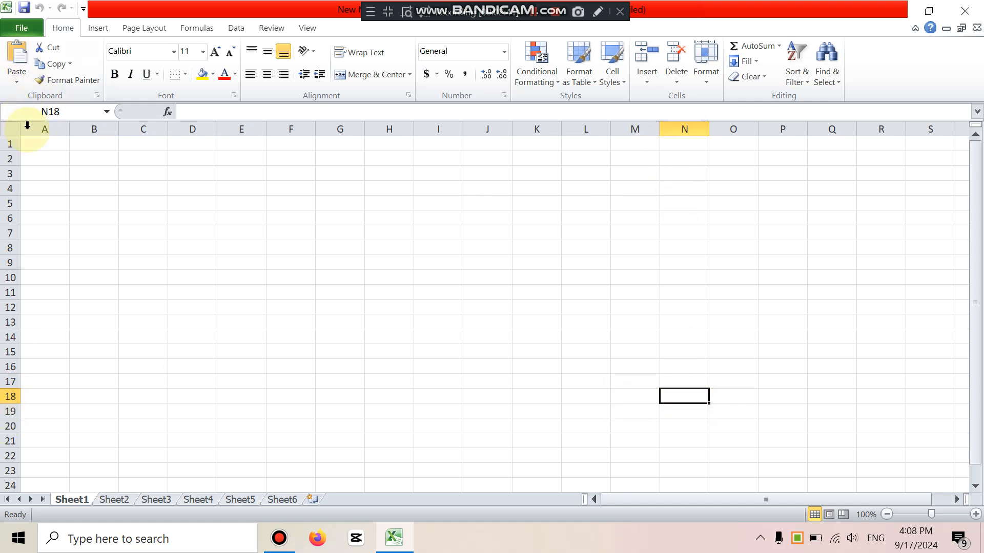
left_click(430, 262)
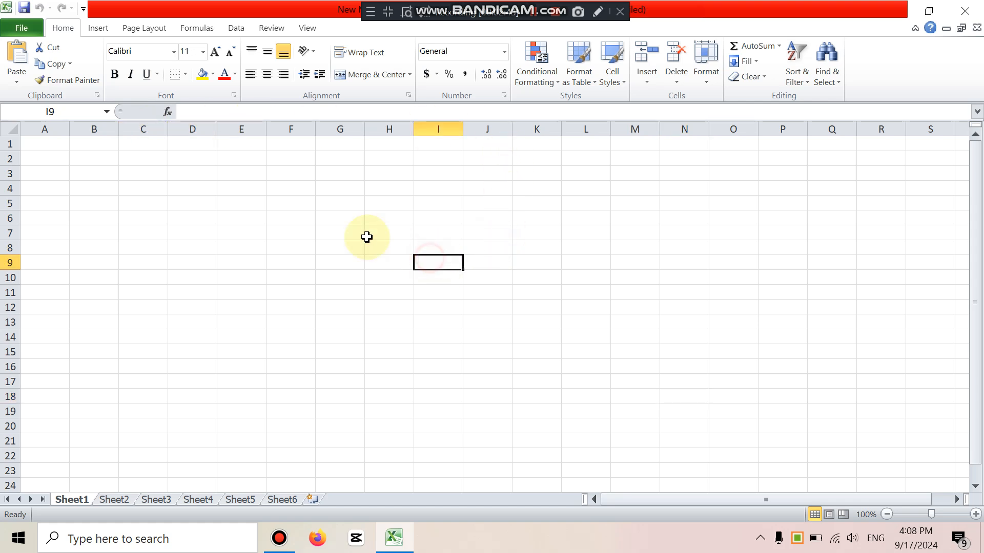
left_click(230, 188)
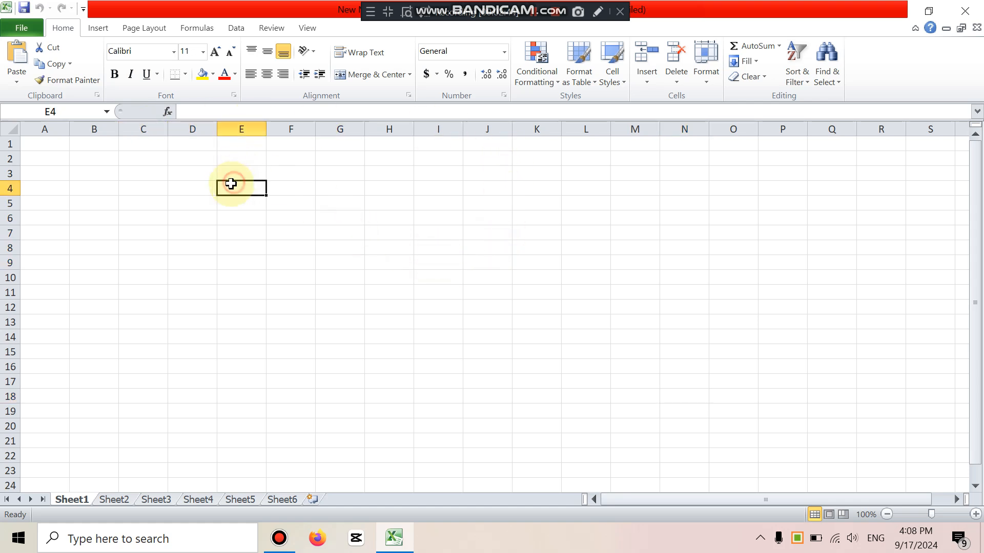
left_click(176, 372)
Highlight the whole of column F and the whole of row 5, and finish with cell H9 selected
left_click(306, 130)
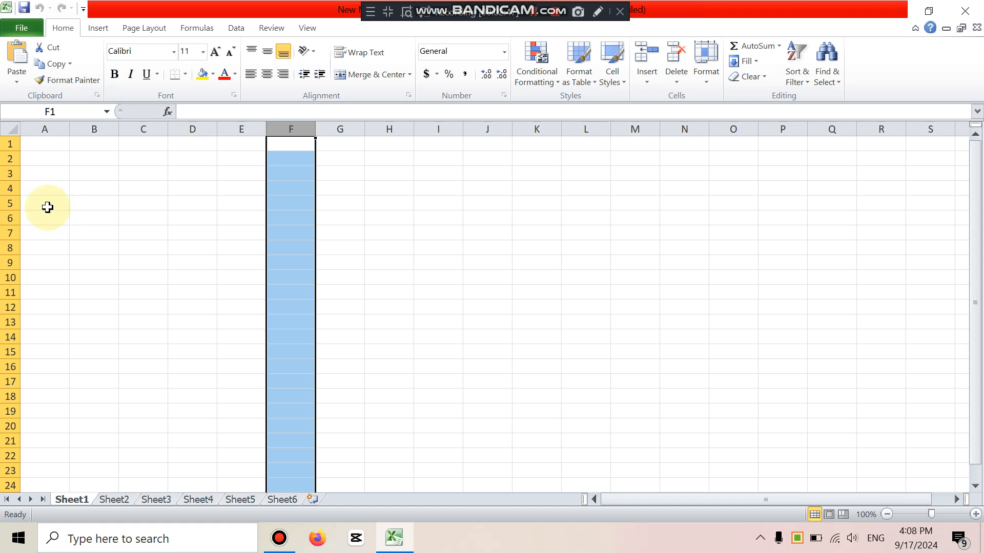
left_click(10, 204)
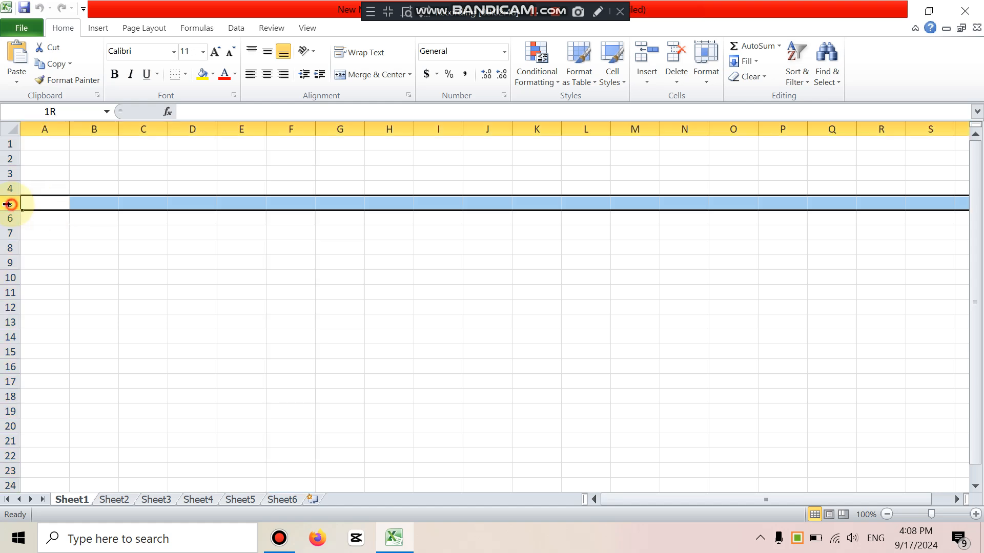
left_click(204, 215)
left_click(374, 261)
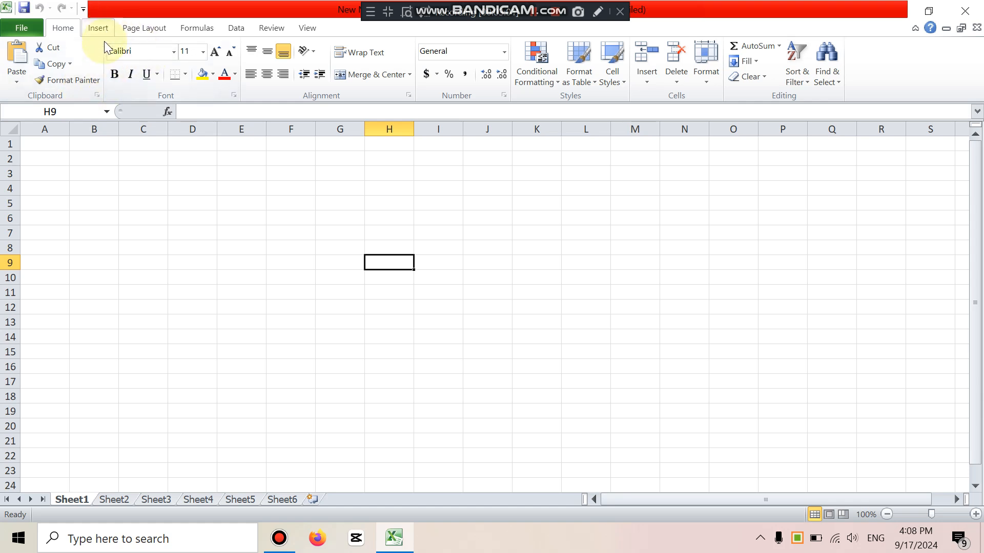
Look through the available fonts and font sizes for cell H9 without choosing any
left_click(174, 52)
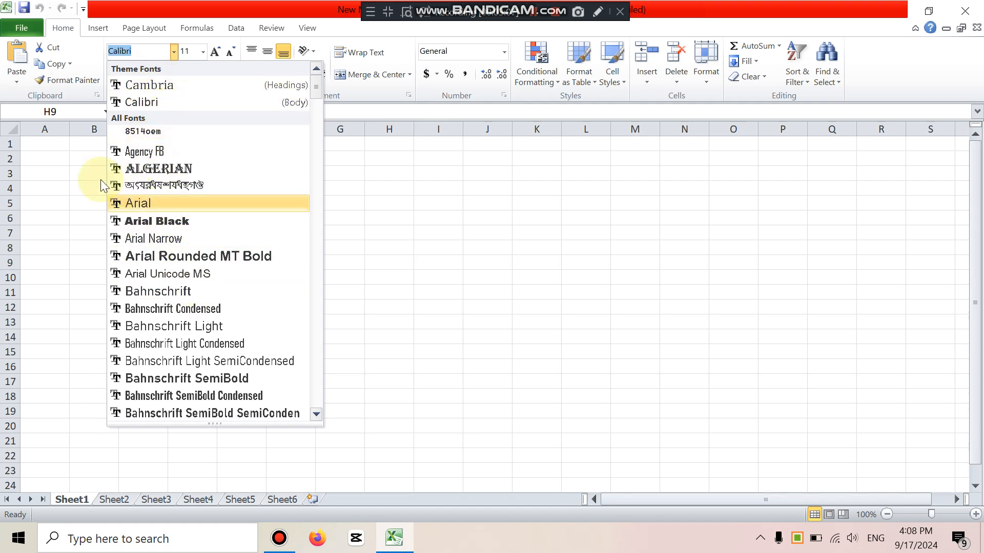
left_click(64, 180)
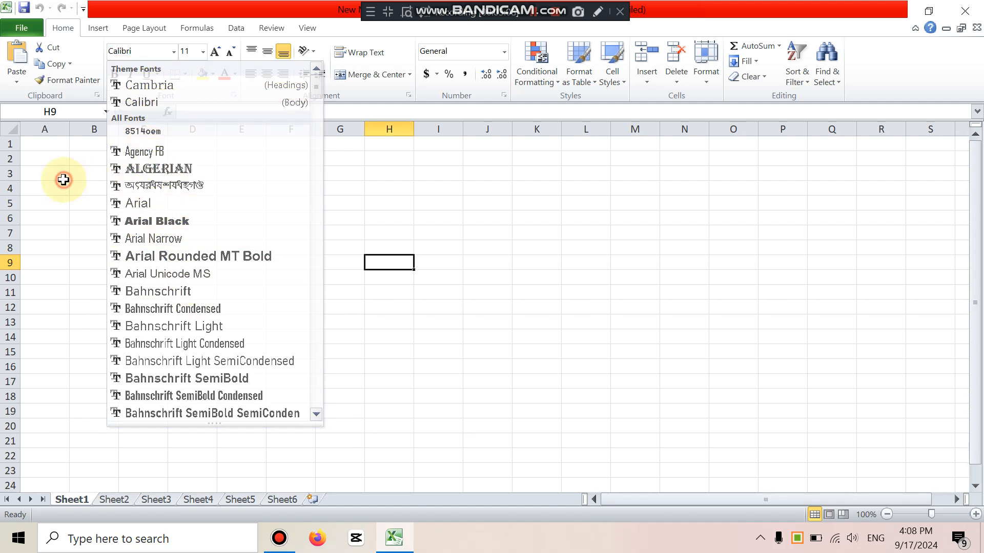
left_click(203, 51)
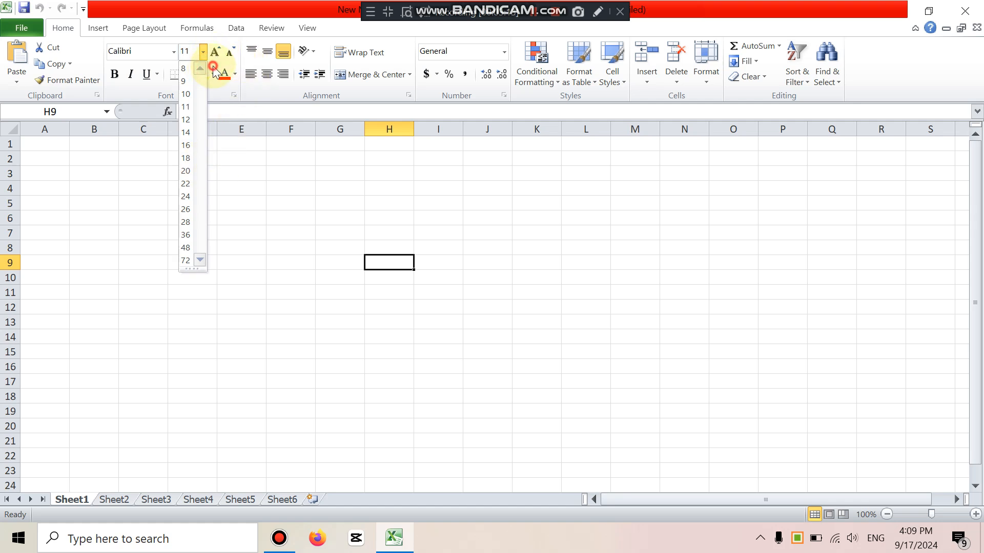
left_click(214, 70)
Increase the font size of cell H9 to 18
left_click(217, 53)
left_click(217, 53)
left_click(218, 53)
left_click(217, 53)
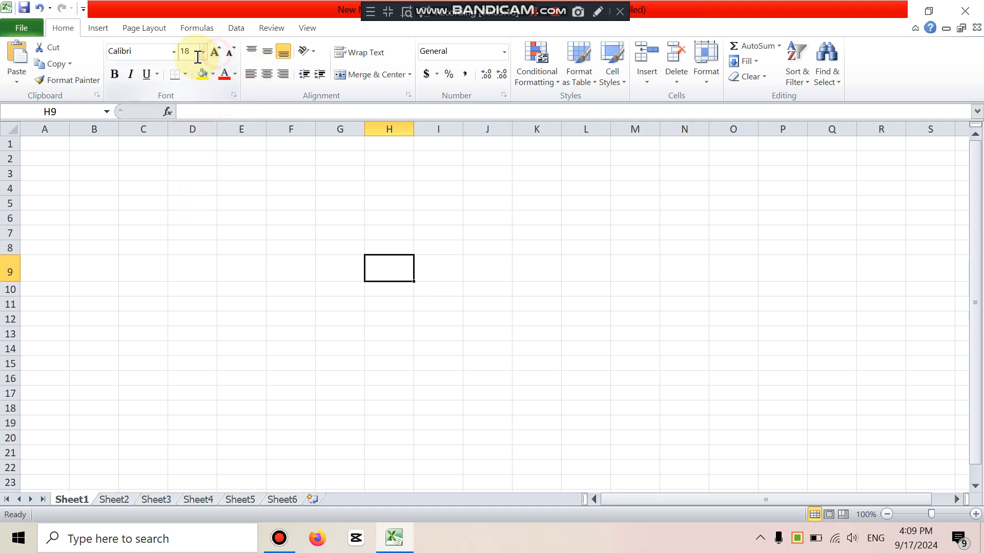
Fill the background of cell E6 with yellow
left_click(262, 213)
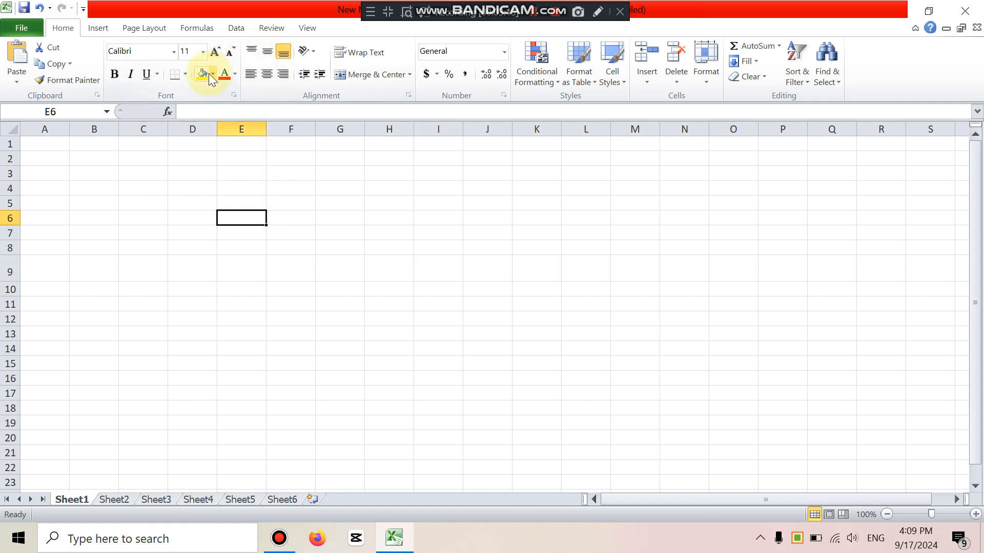
left_click(201, 75)
left_click(248, 230)
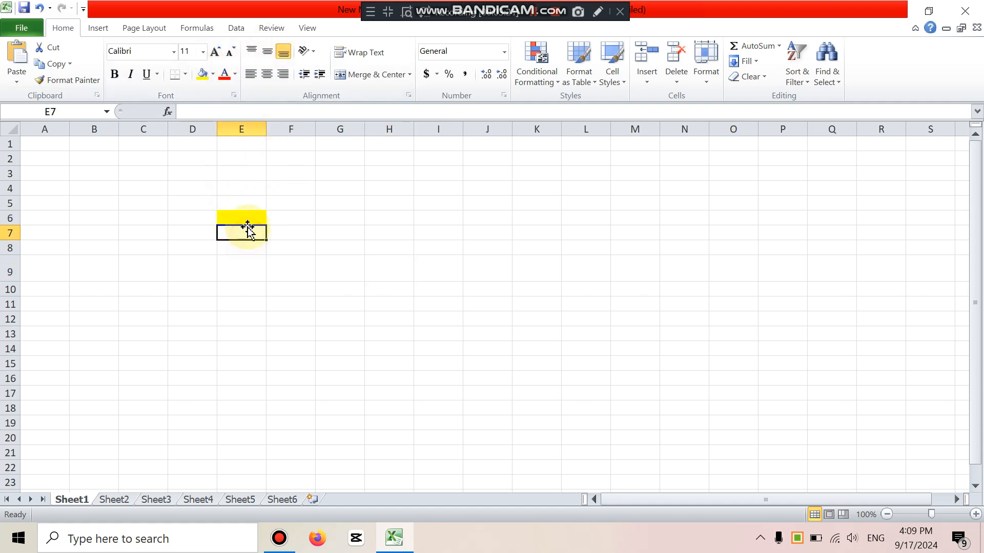
Set the fill of cell E6 to a dark blue theme colour
left_click(243, 216)
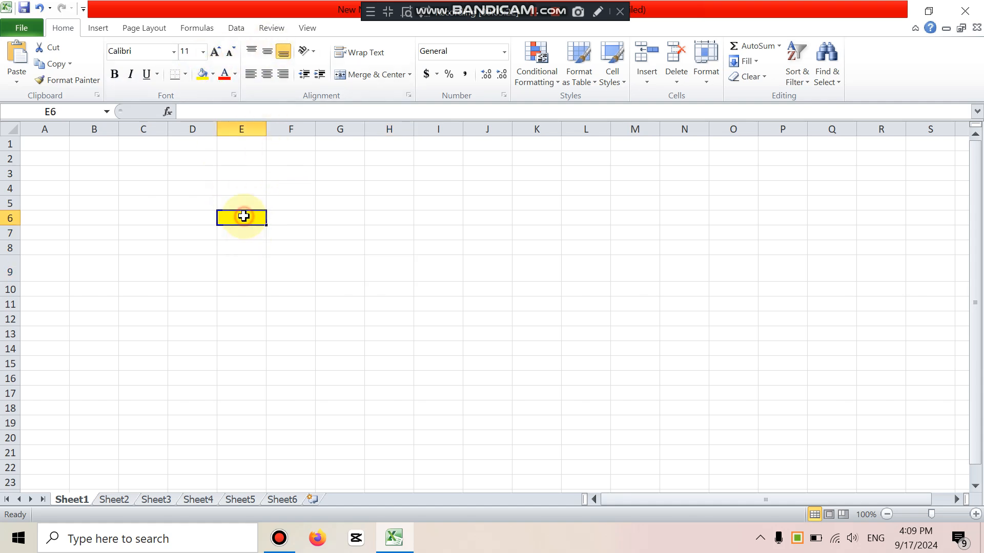
left_click(212, 76)
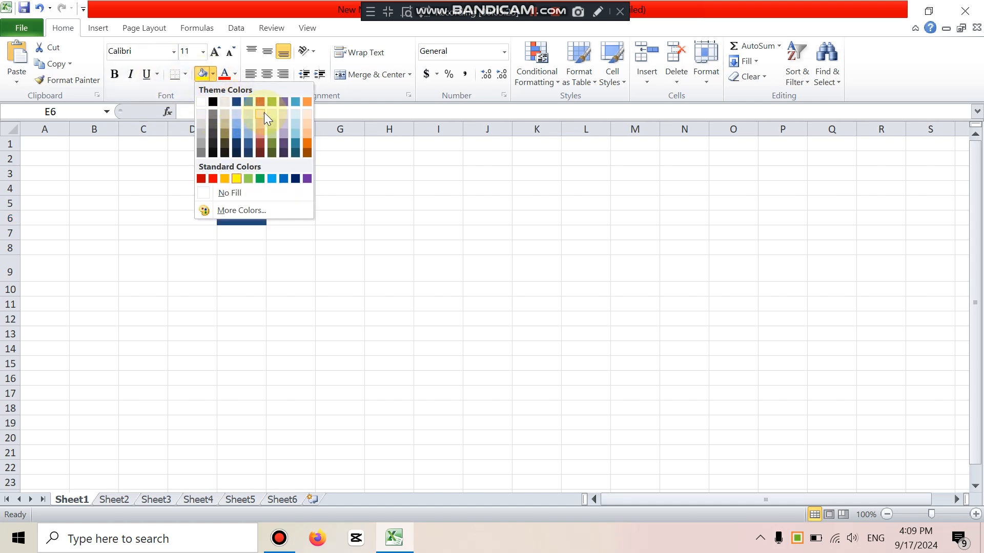
left_click(248, 143)
left_click(171, 190)
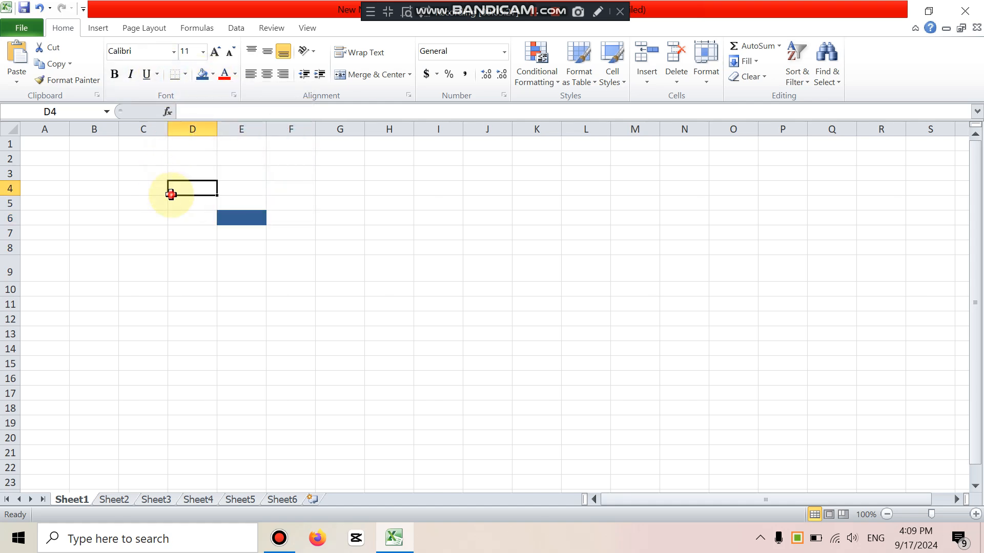
Apply the same dark blue fill used in E6 to cells D6 and D10
left_click(204, 214)
left_click(205, 78)
left_click(205, 288)
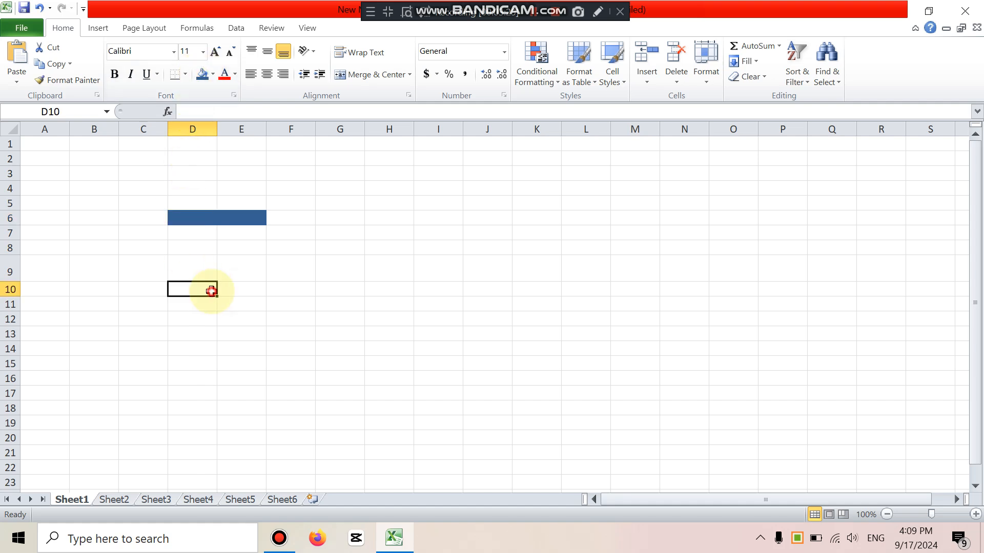
left_click(204, 78)
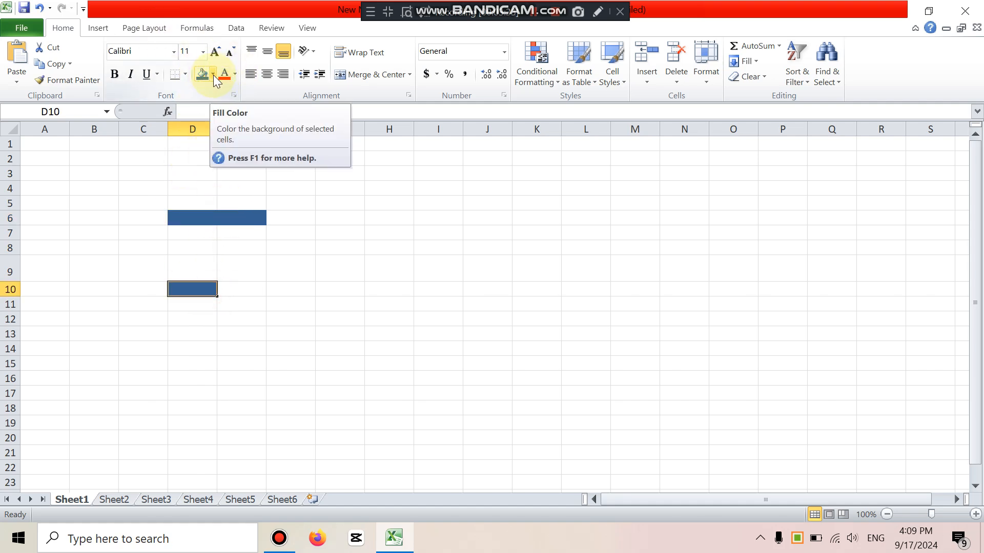
Give cell D10 a custom fill colour of RGB 39, 29, 171
left_click(213, 75)
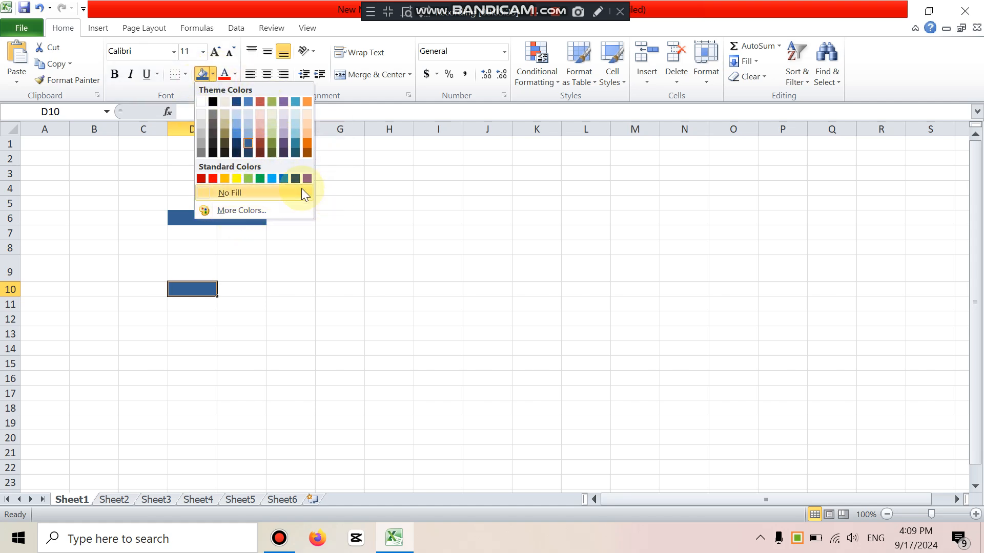
left_click(258, 214)
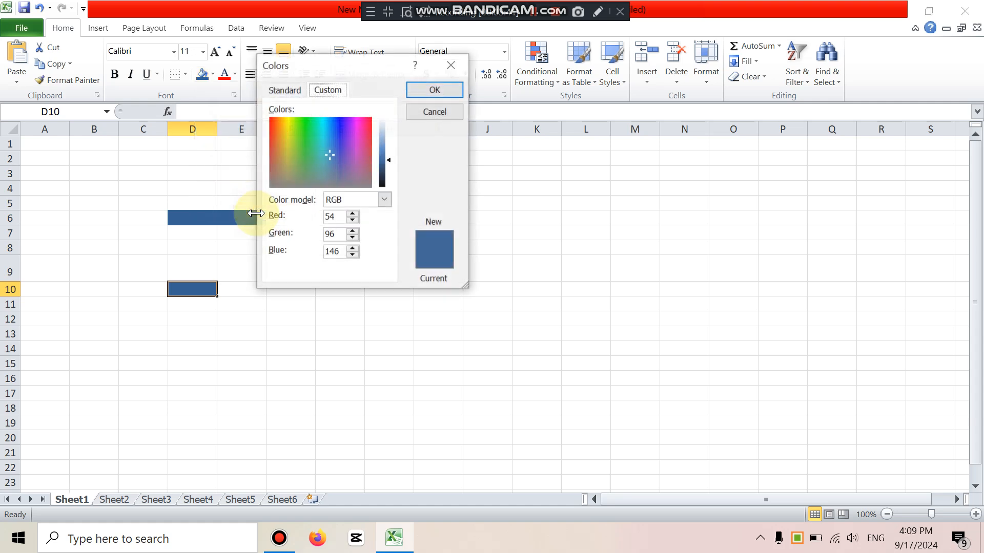
left_click(345, 135)
left_click_drag(346, 134, 364, 132)
left_click(338, 137)
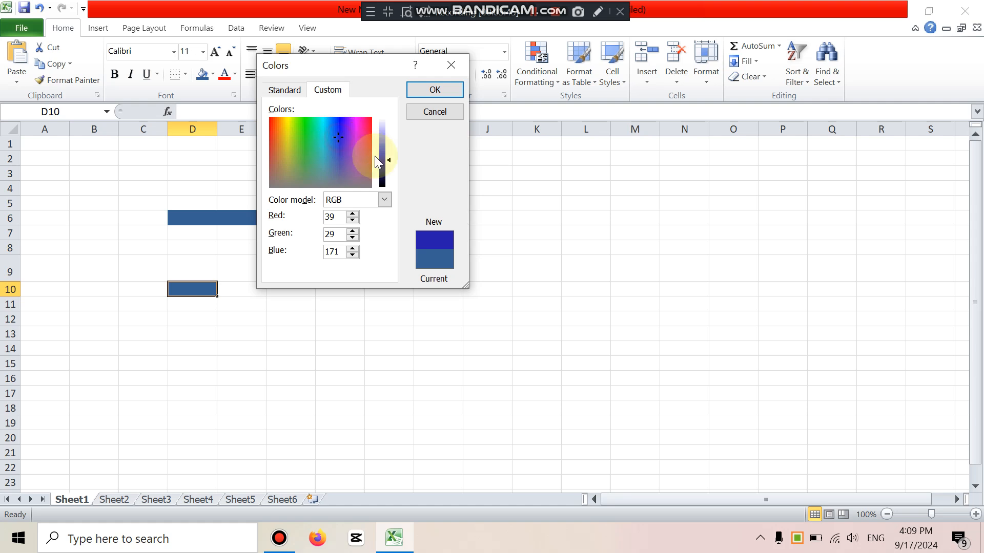
left_click(435, 90)
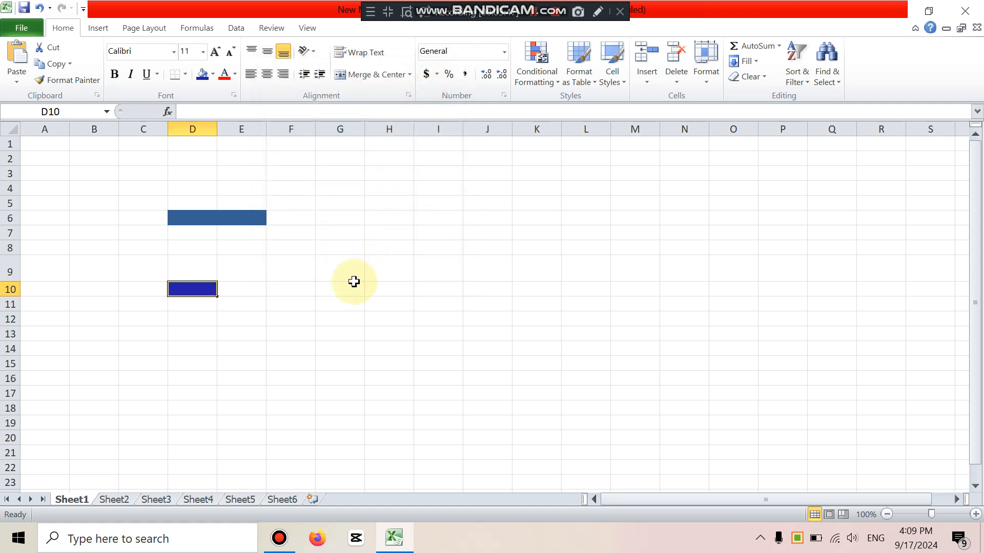
left_click(351, 285)
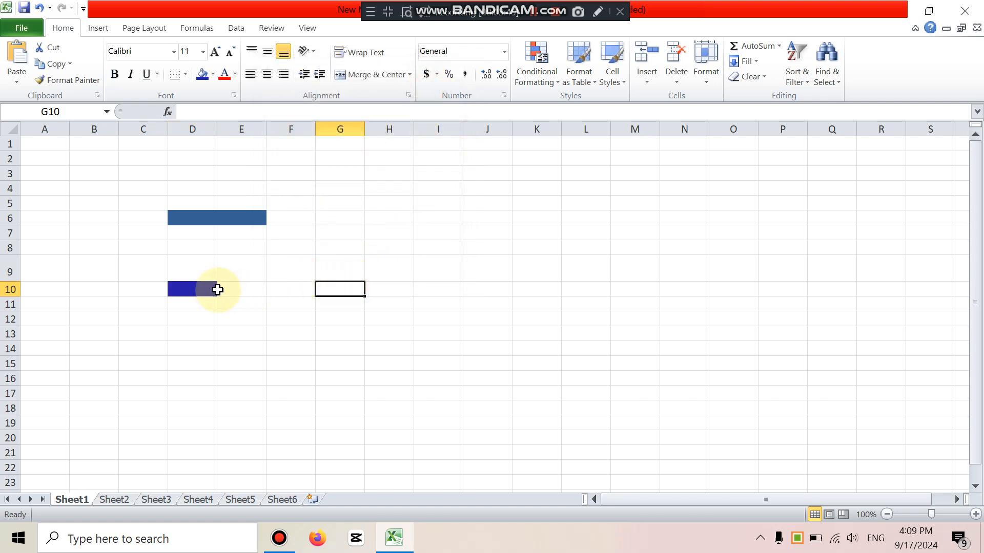
Enter the Bengali letter র in cell F8 with a red font colour
left_click(267, 253)
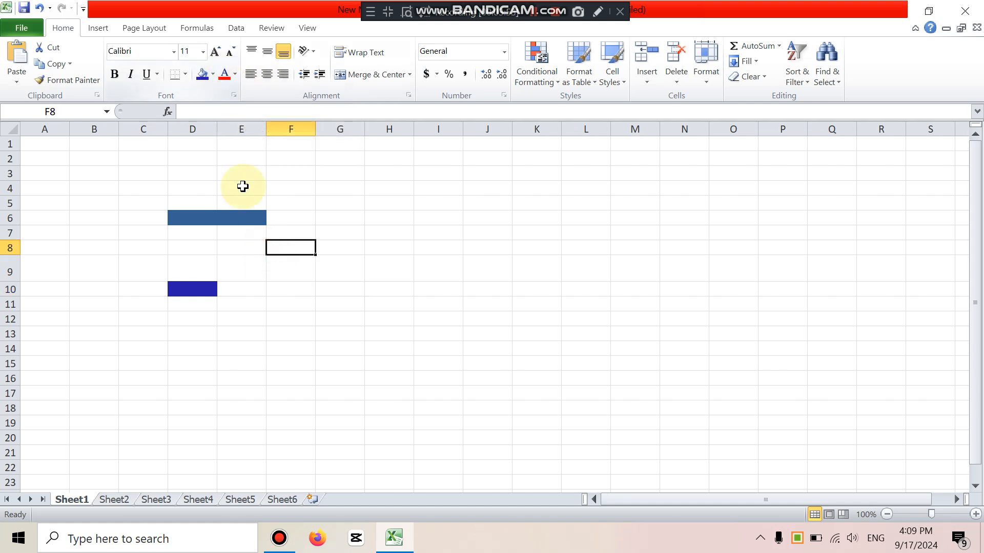
left_click(245, 233)
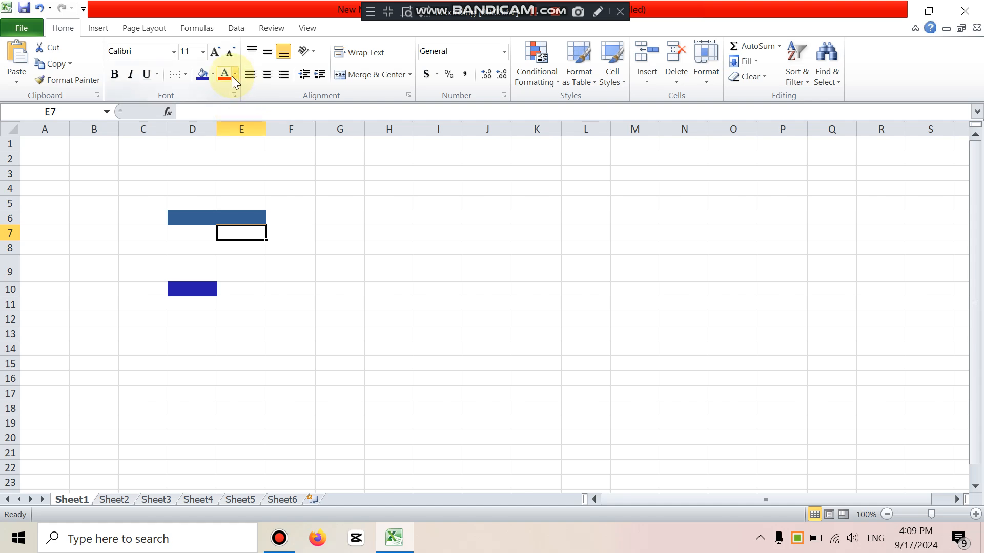
left_click(271, 250)
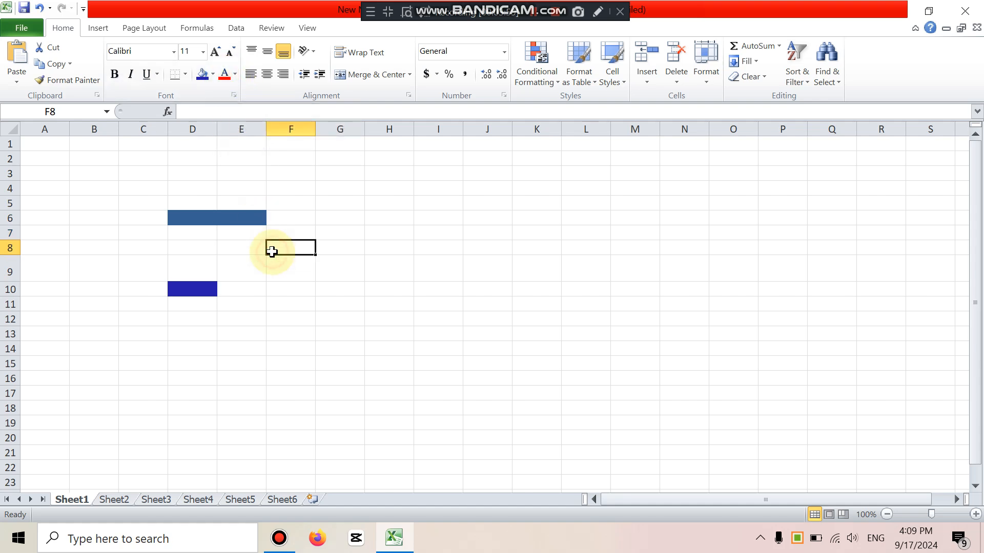
type("র")
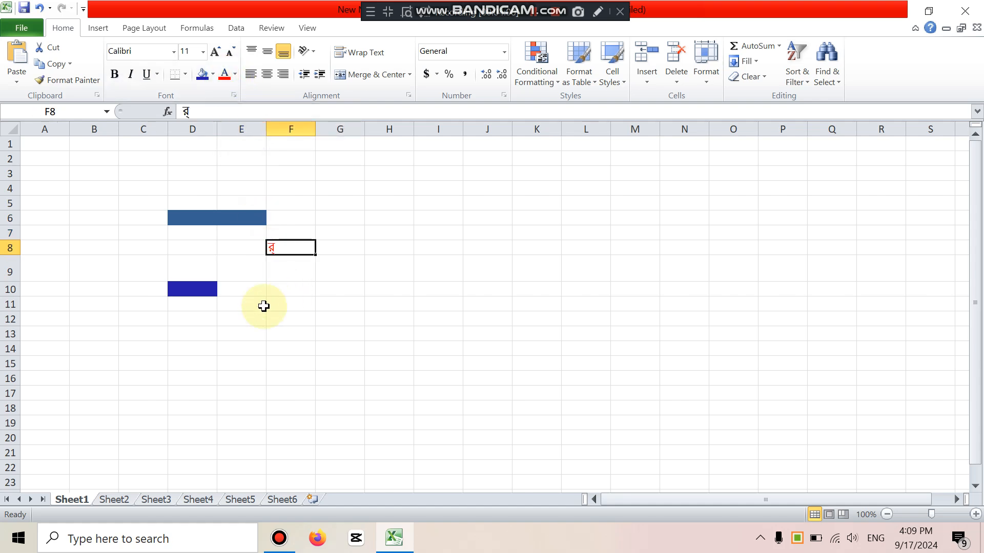
left_click(257, 305)
left_click(278, 257)
left_click(280, 236)
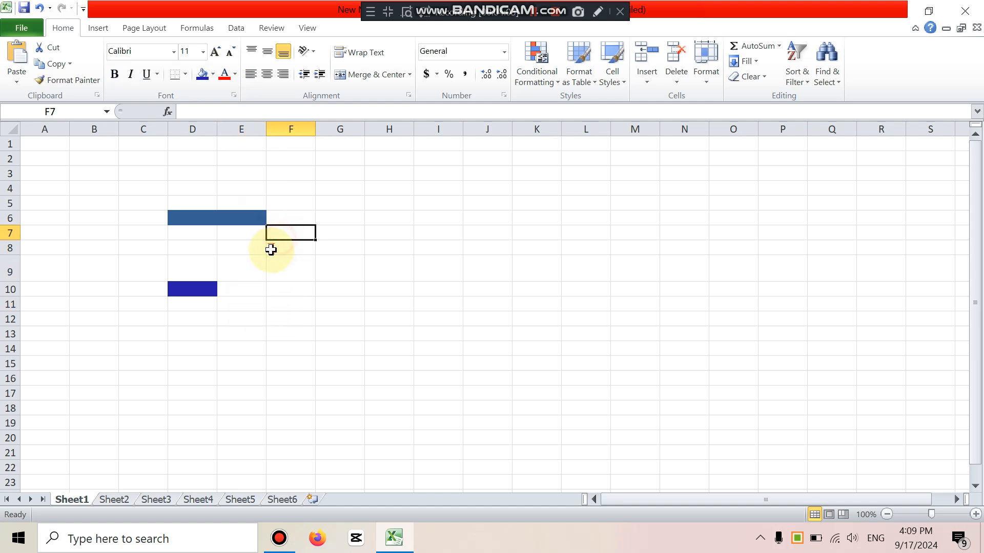
Set the font colour of the letter in cell F8 to an orange theme colour
left_click(272, 246)
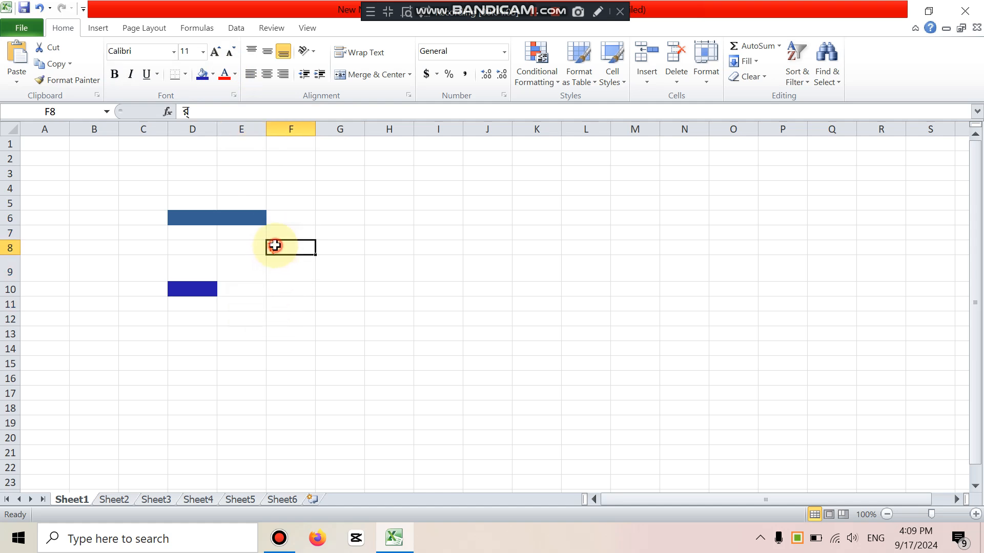
left_click(235, 76)
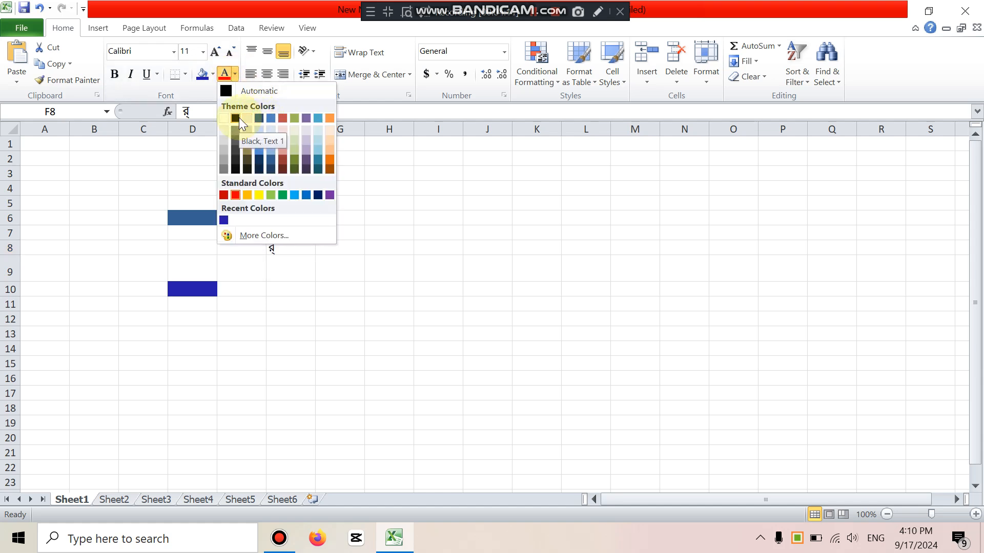
left_click(329, 164)
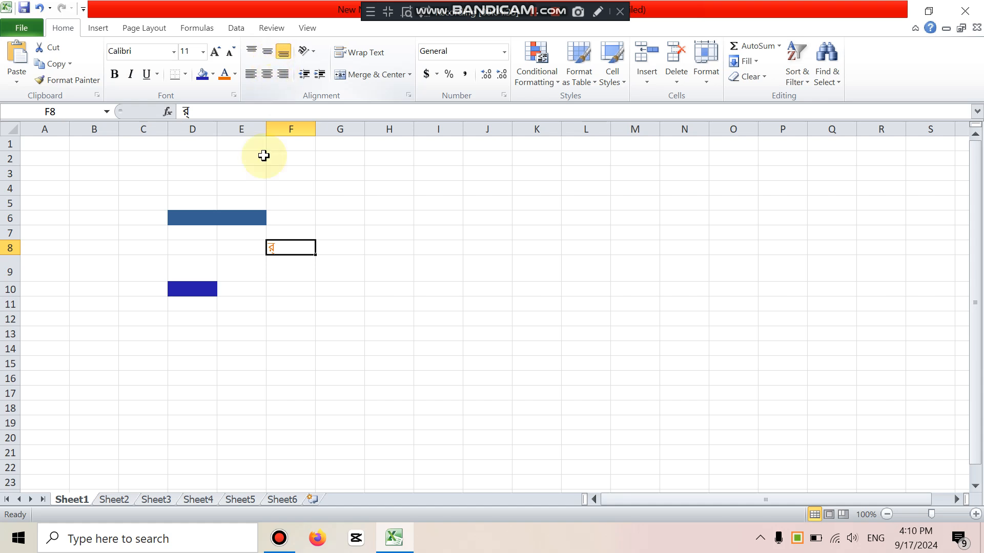
Enlarge cell F8 by making row 8 much taller and column F much wider
left_click(307, 250)
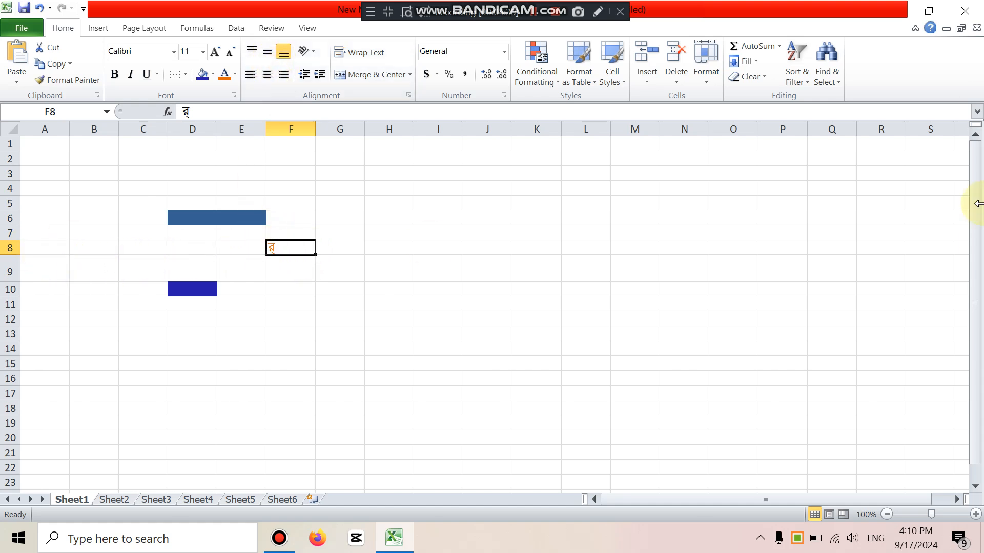
left_click_drag(10, 254, 11, 350)
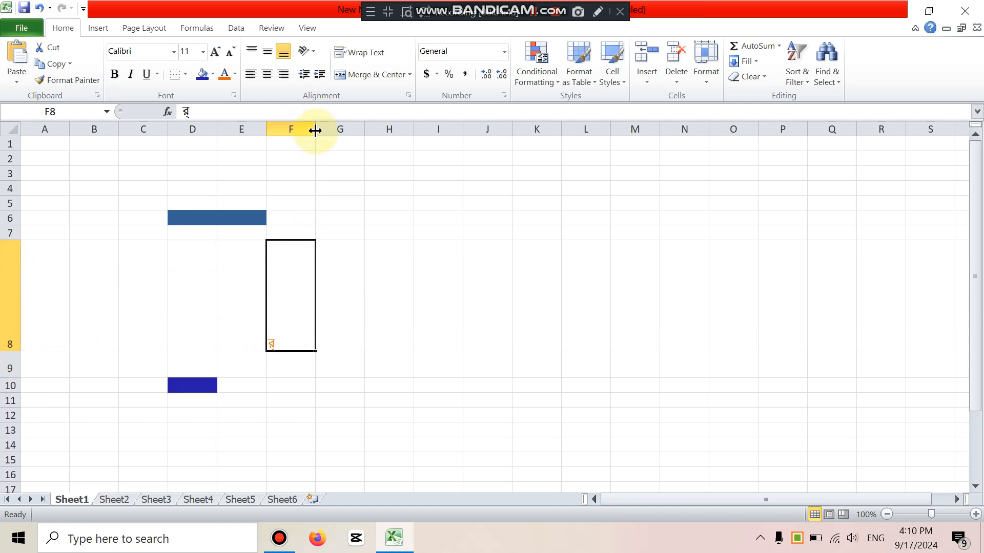
left_click_drag(315, 129, 514, 176)
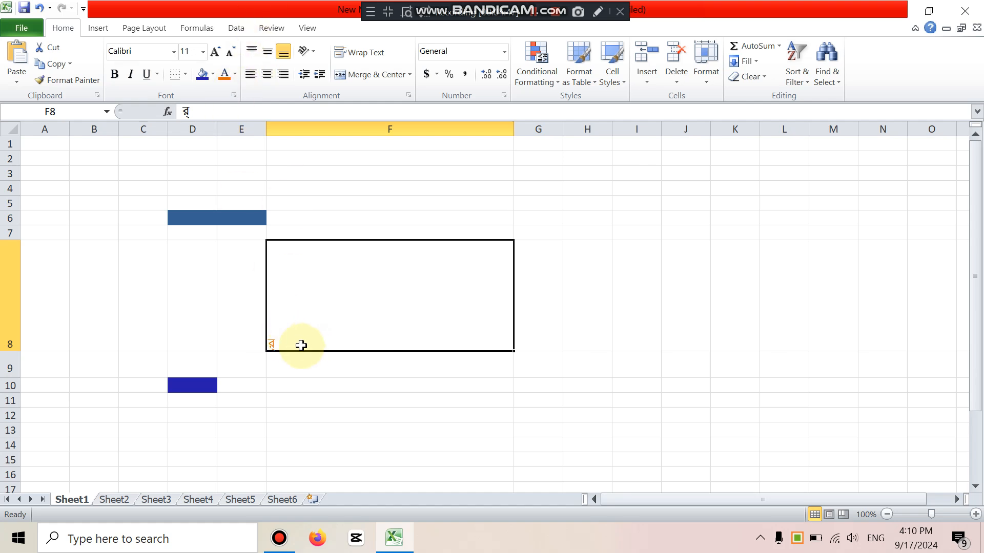
Centre the letter in cell F8 both vertically with Middle Align and horizontally with Center
left_click(320, 432)
left_click(326, 317)
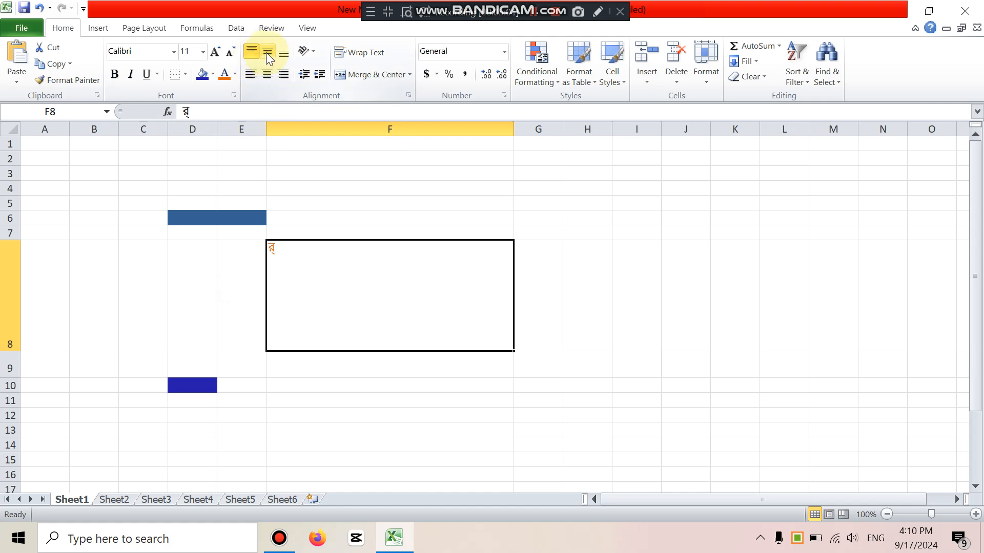
left_click(283, 58)
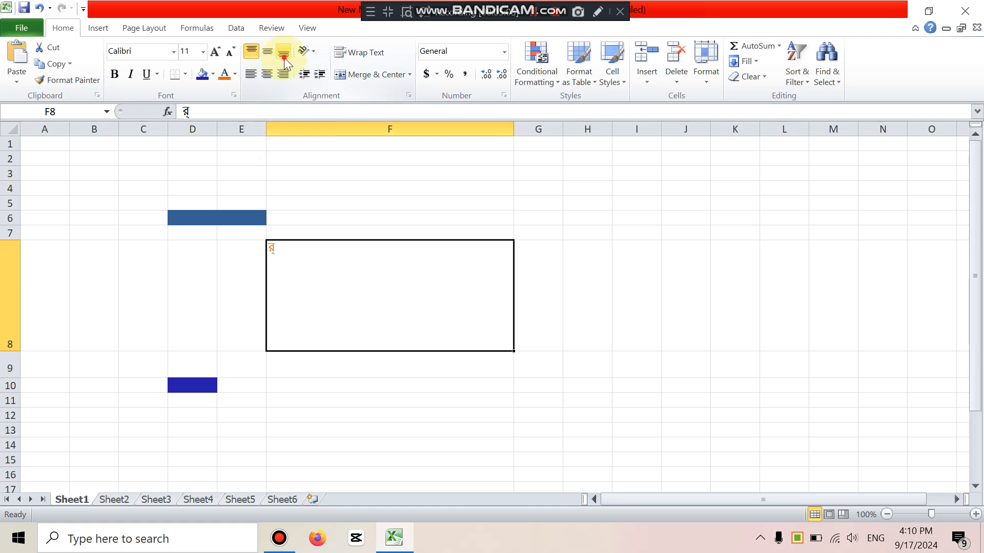
left_click(268, 54)
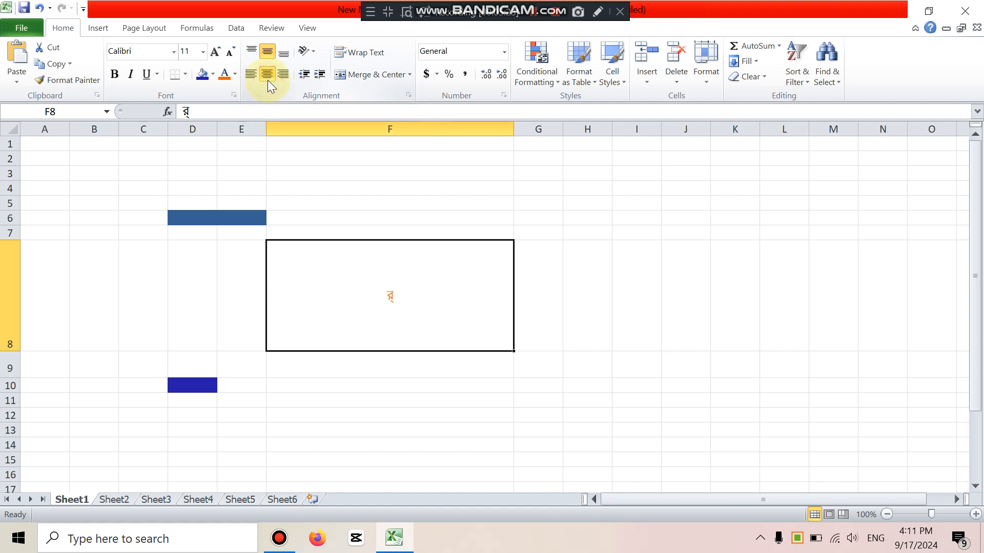
double_click(393, 298)
left_click(441, 358)
left_click(432, 305)
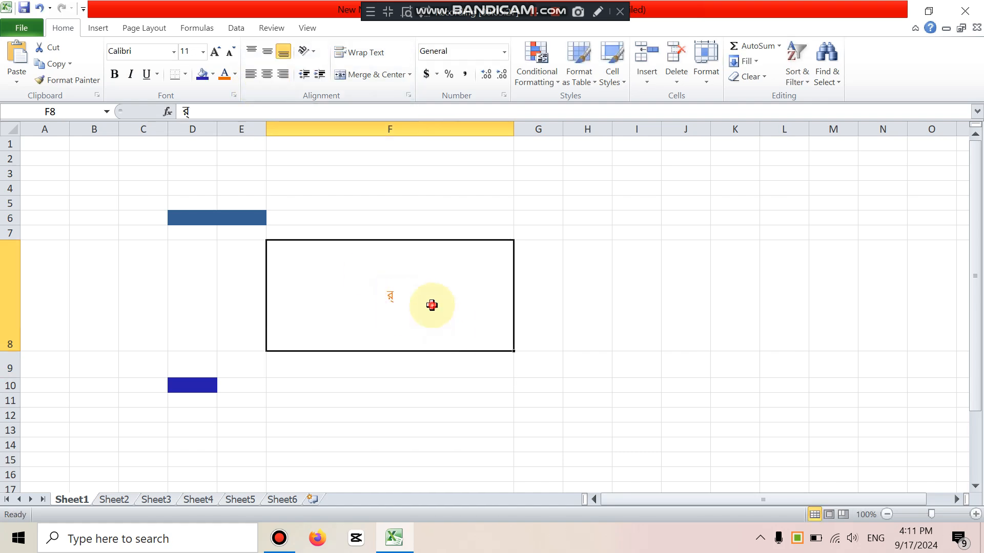
Increase the font size of the letter in cell F8 to 72
left_click(215, 52)
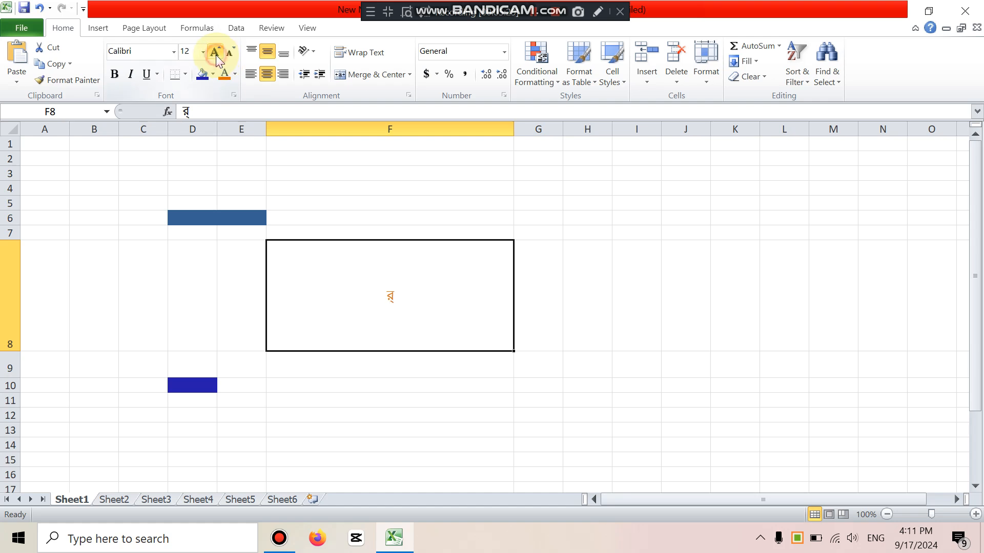
left_click(215, 53)
left_click(215, 52)
left_click(215, 52)
left_click(215, 52)
left_click(215, 53)
left_click(215, 52)
left_click(215, 52)
left_click(215, 52)
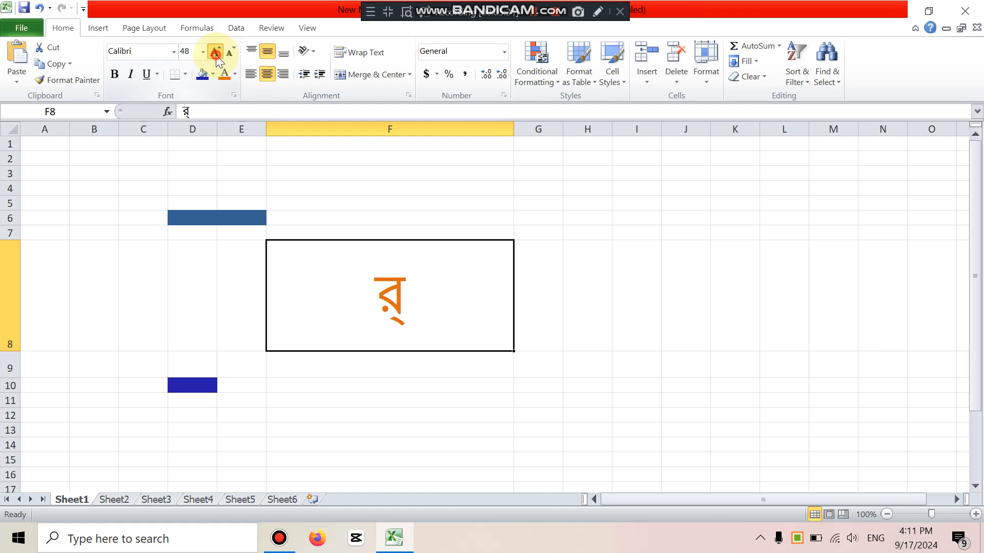
left_click(215, 52)
left_click(216, 52)
left_click(324, 357)
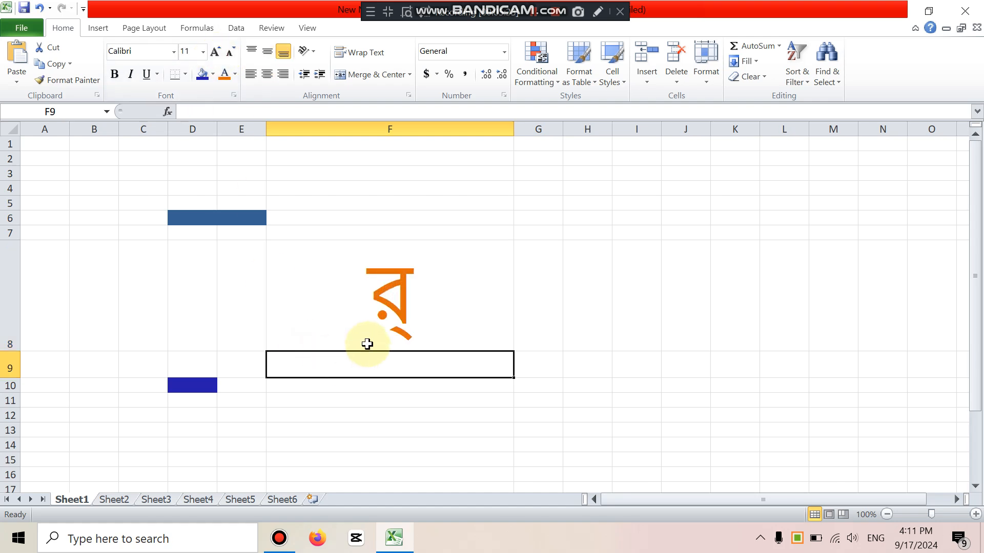
Try Rotate Text Up and Rotate Text Down on the letter in cell F8, and undo both rotations
left_click(362, 282)
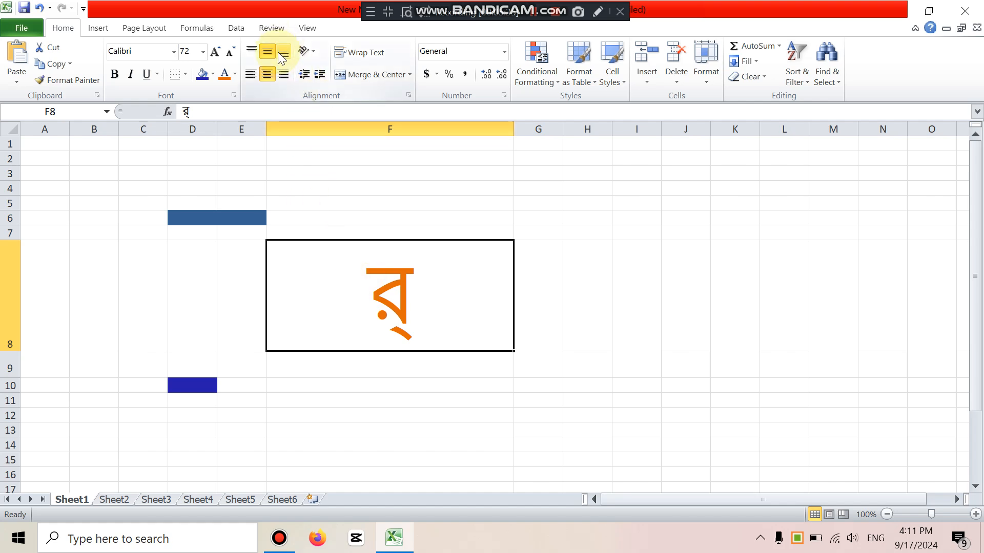
left_click(312, 50)
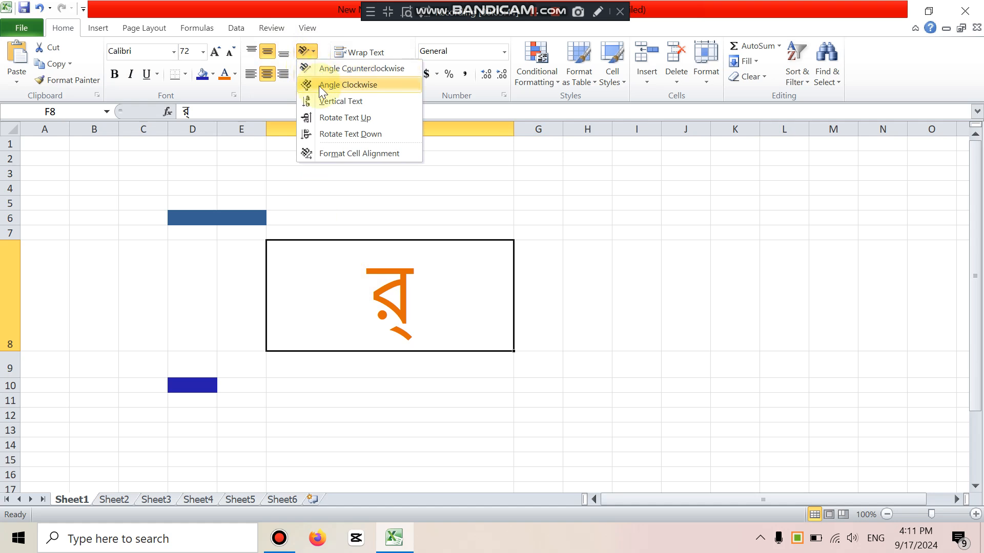
left_click(330, 119)
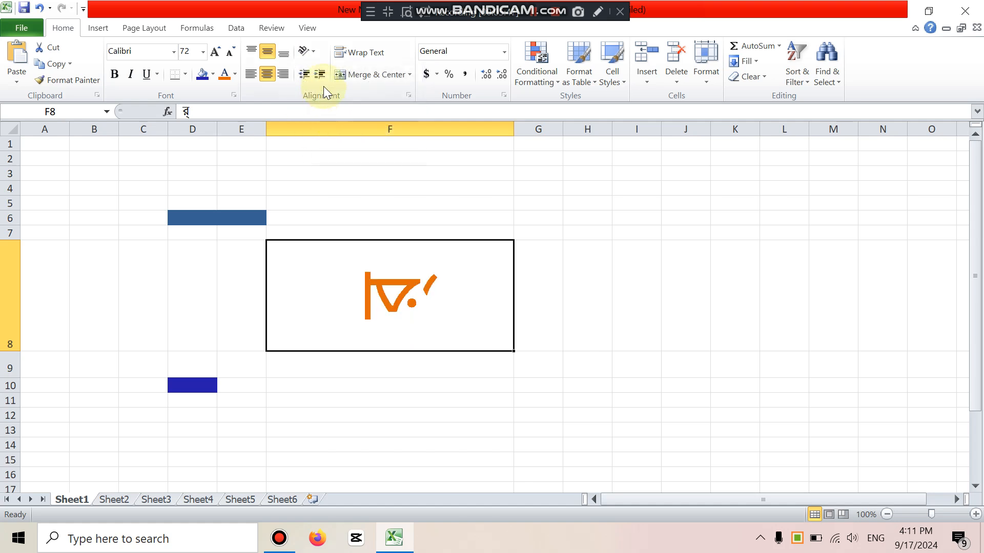
left_click(306, 51)
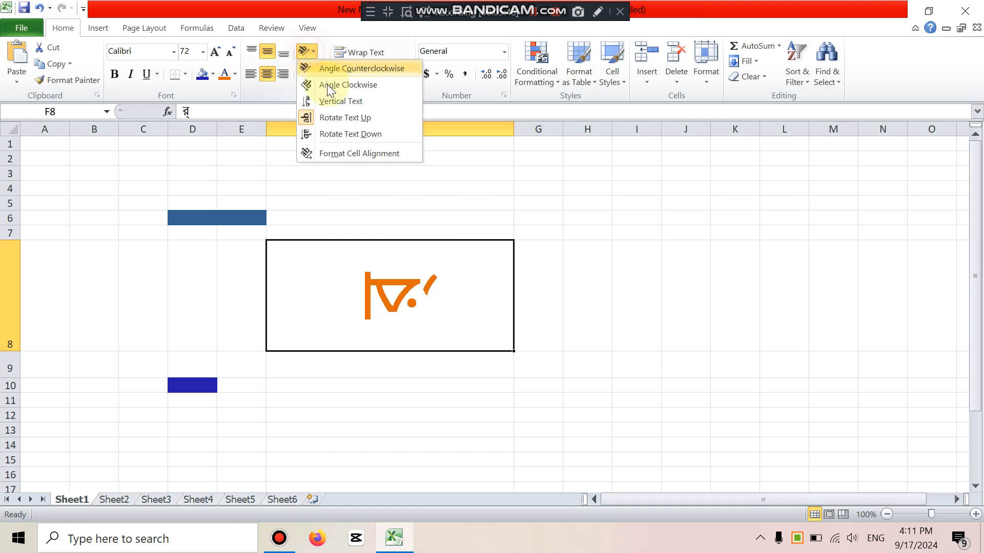
left_click(325, 133)
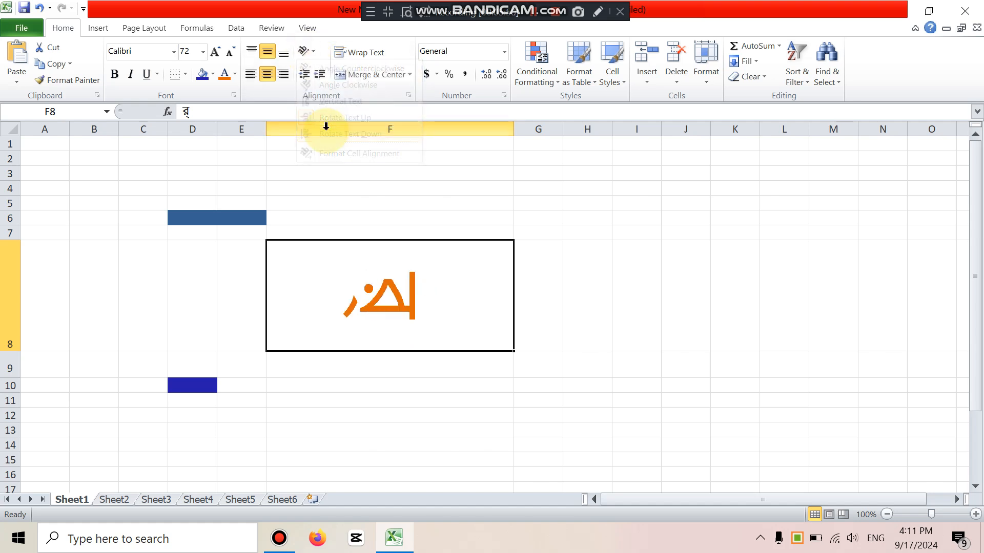
left_click(307, 51)
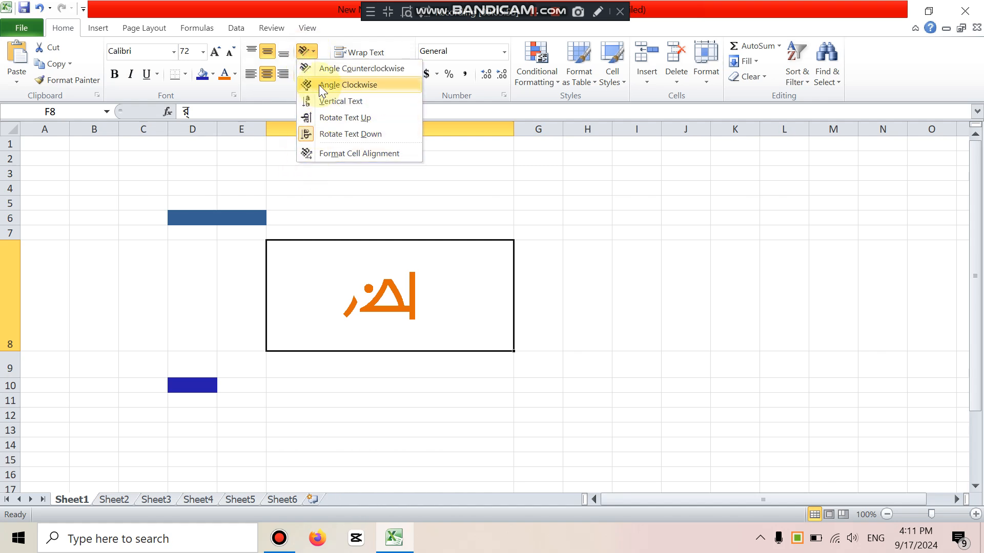
left_click(395, 310)
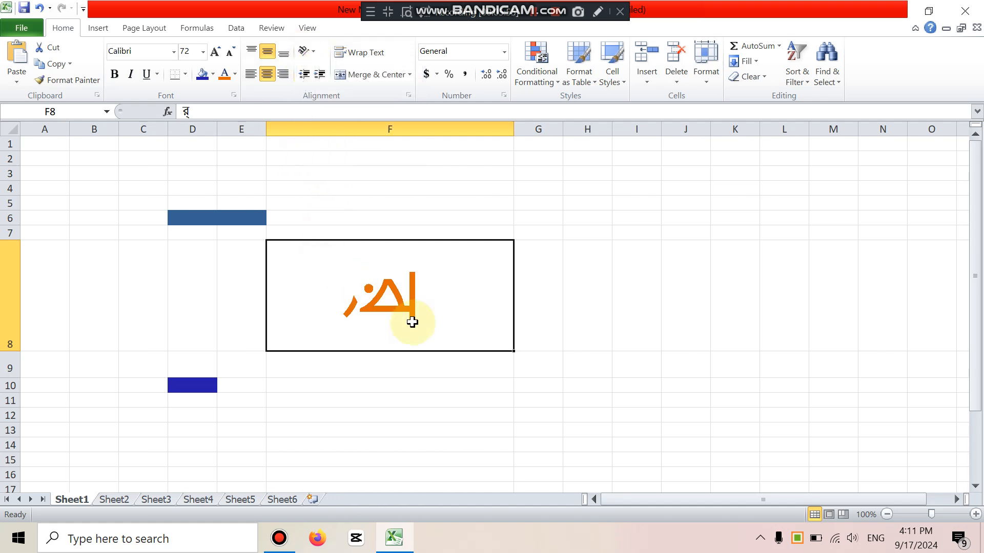
key("ctrl+z")
key("ctrl+z")
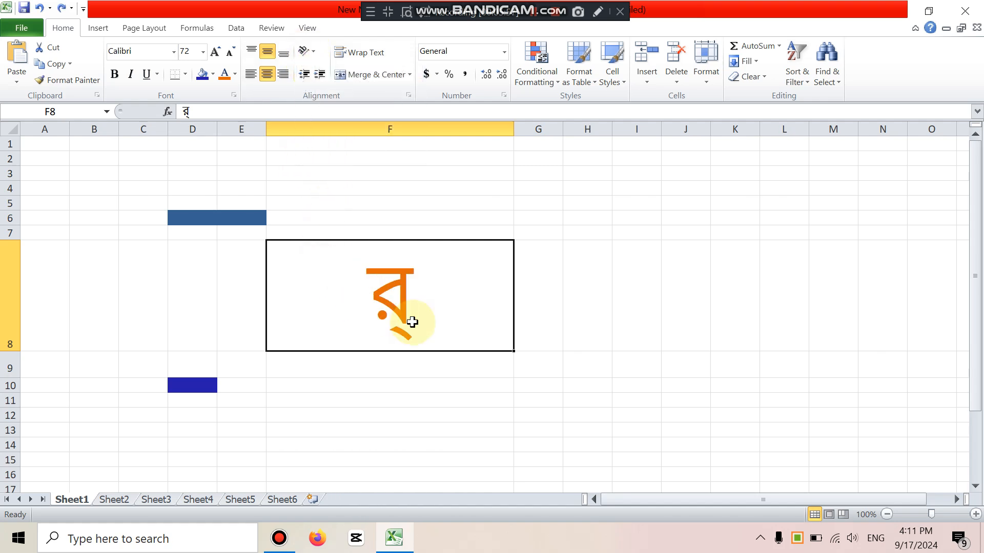
Increase the indent of the letter in cell F8 repeatedly until it sits near the middle of the cell
left_click(318, 75)
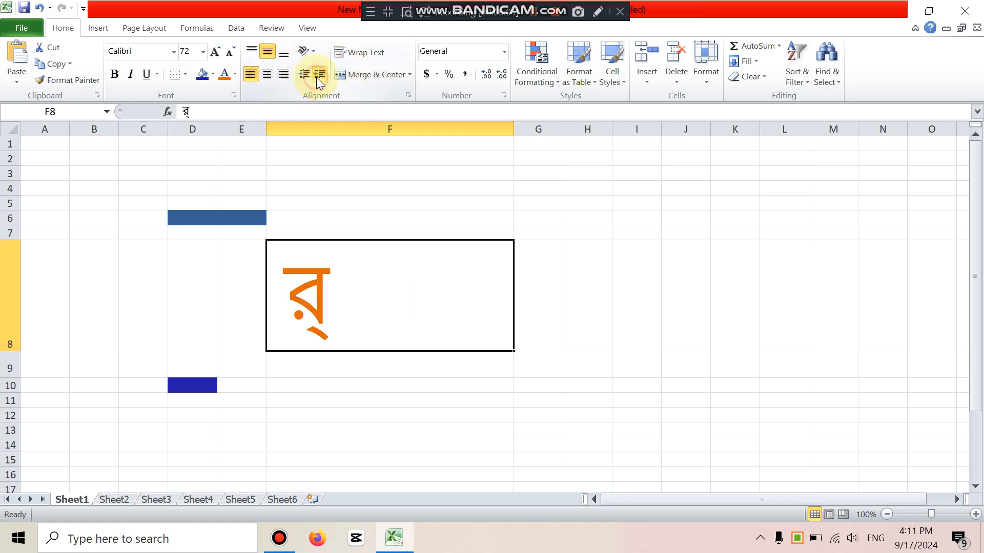
left_click(306, 77)
left_click(317, 75)
left_click(318, 75)
left_click(317, 75)
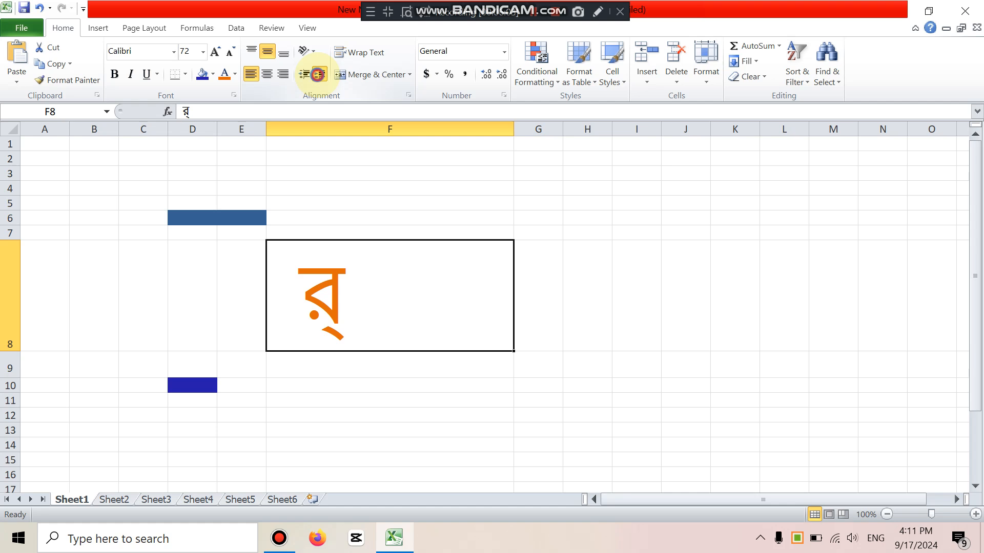
left_click(318, 75)
left_click(317, 75)
left_click(318, 75)
left_click(318, 75)
left_click(318, 76)
left_click(318, 75)
left_click(317, 75)
left_click(318, 75)
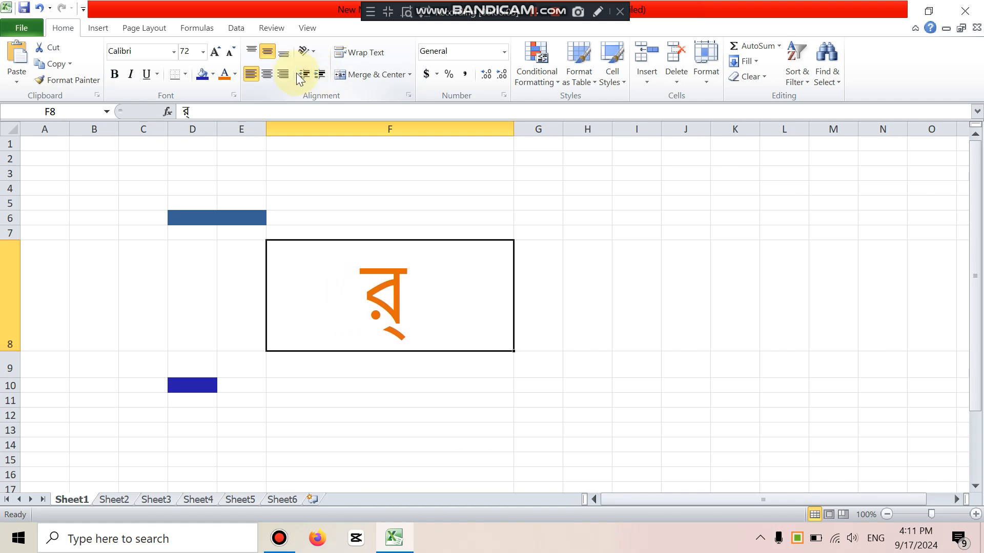
Decrease the indent of the letter in cell F8 by seven levels and increase it again by five levels
left_click(302, 77)
left_click(301, 77)
left_click(302, 77)
left_click(301, 76)
left_click(302, 77)
left_click(301, 77)
left_click(301, 77)
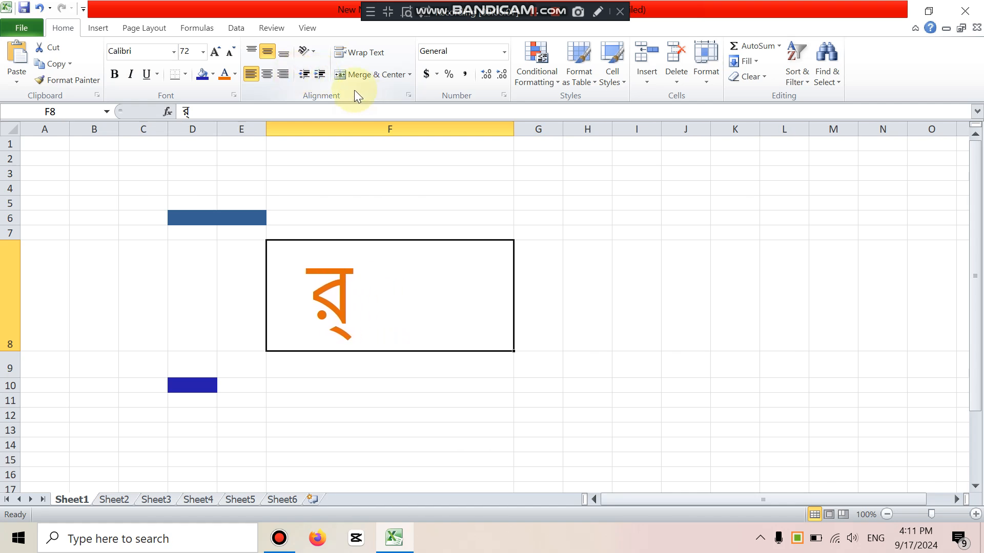
left_click(318, 75)
left_click(318, 76)
left_click(319, 75)
left_click(318, 75)
left_click(319, 75)
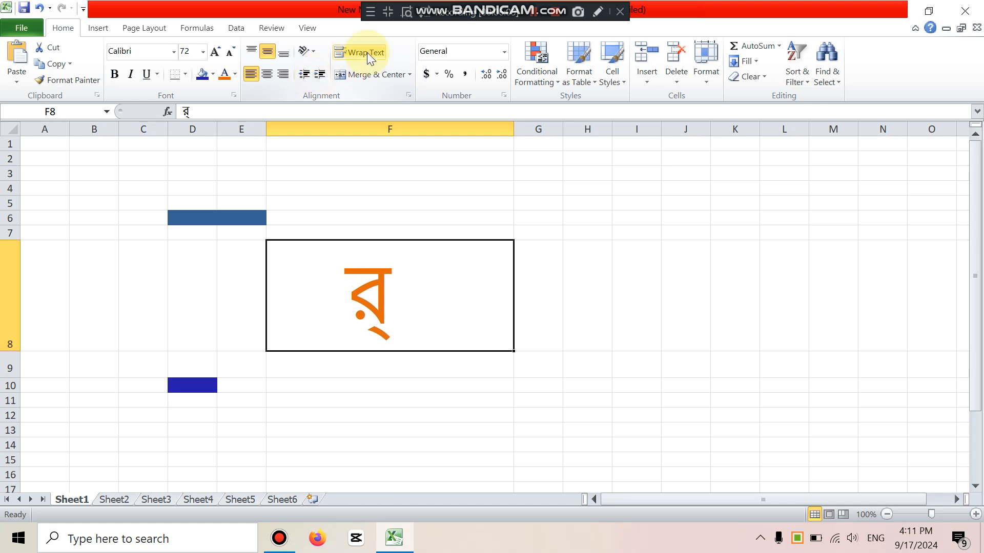
Enter a long line of arbitrary Bengali characters beginning with কিতবা in cell F6, extending beyond the width of column F
left_click(391, 189)
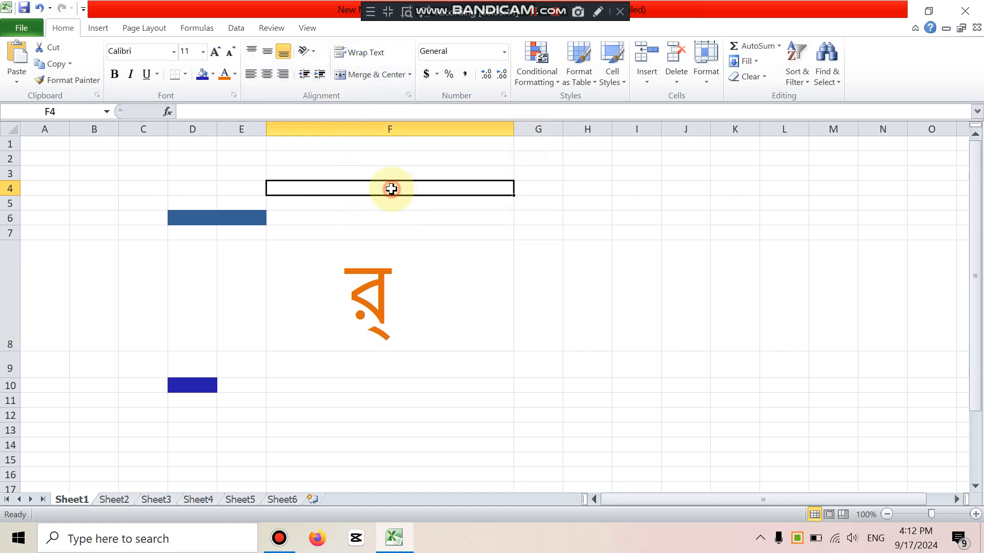
left_click(334, 224)
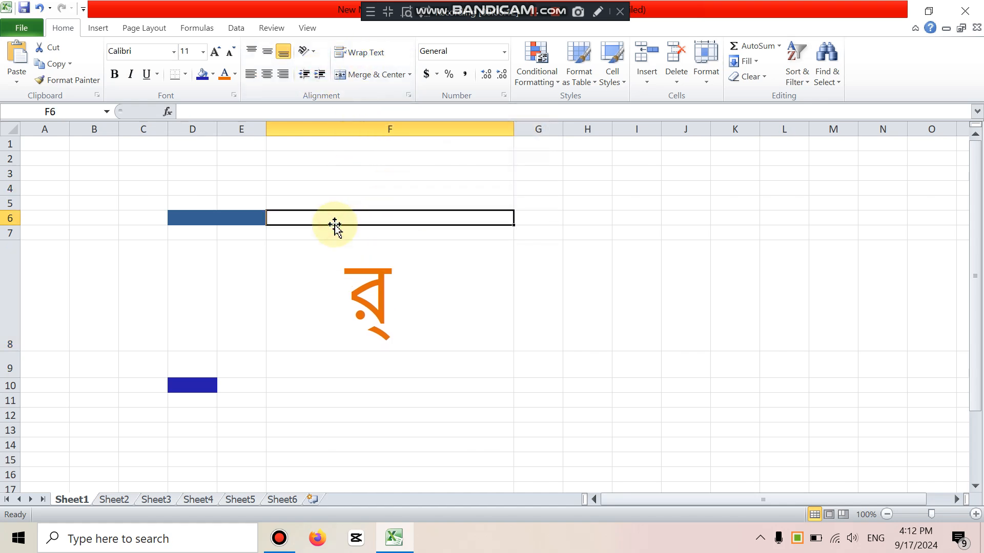
type("কিতবাুতদাুুদাু")
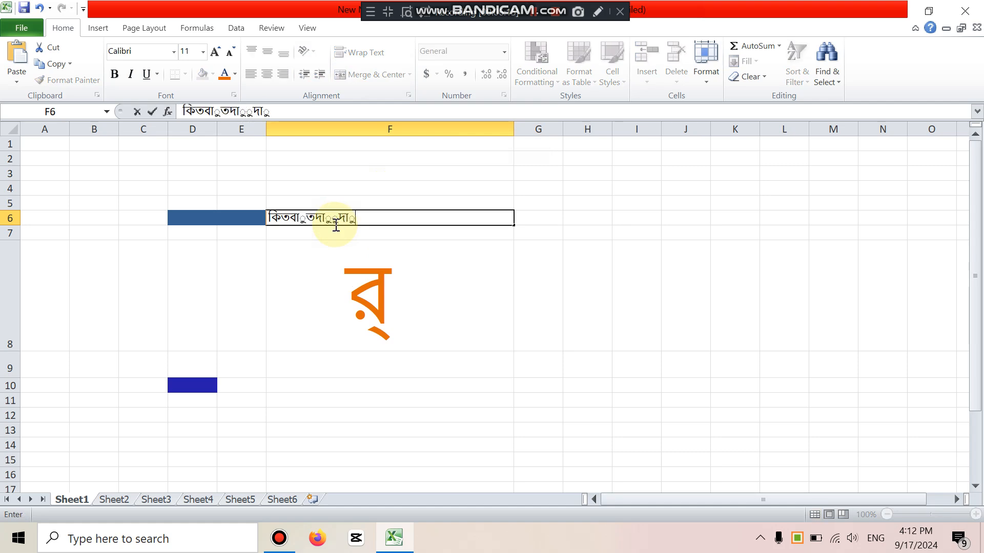
type("াকবাািবািবাবি")
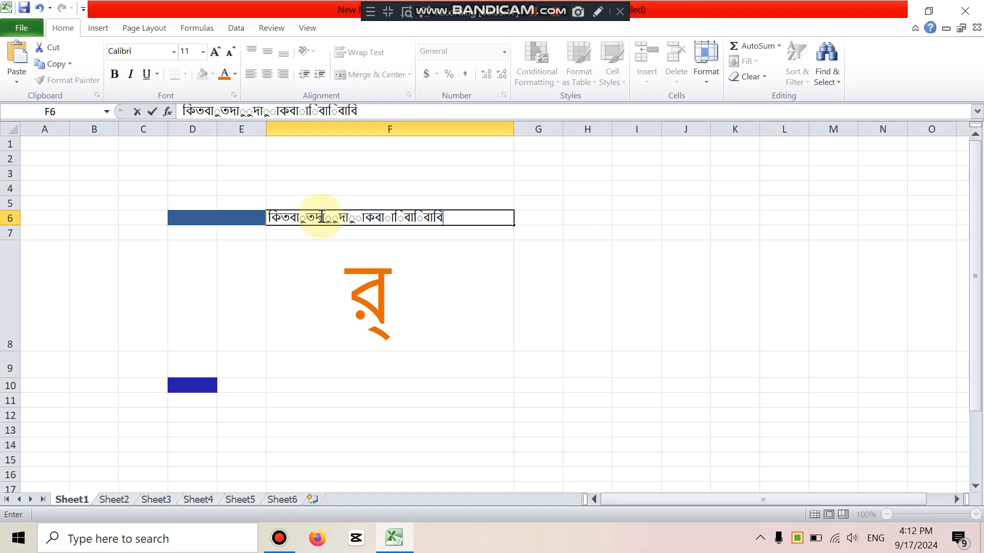
type("বি্বাউবআাবুব্বুবুআবুউআবআ্বা")
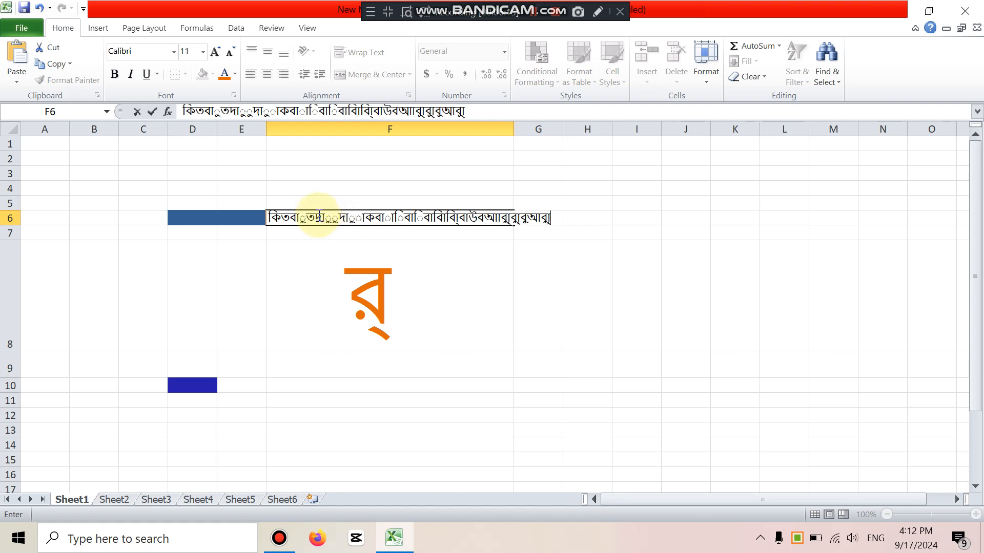
type("ুবব")
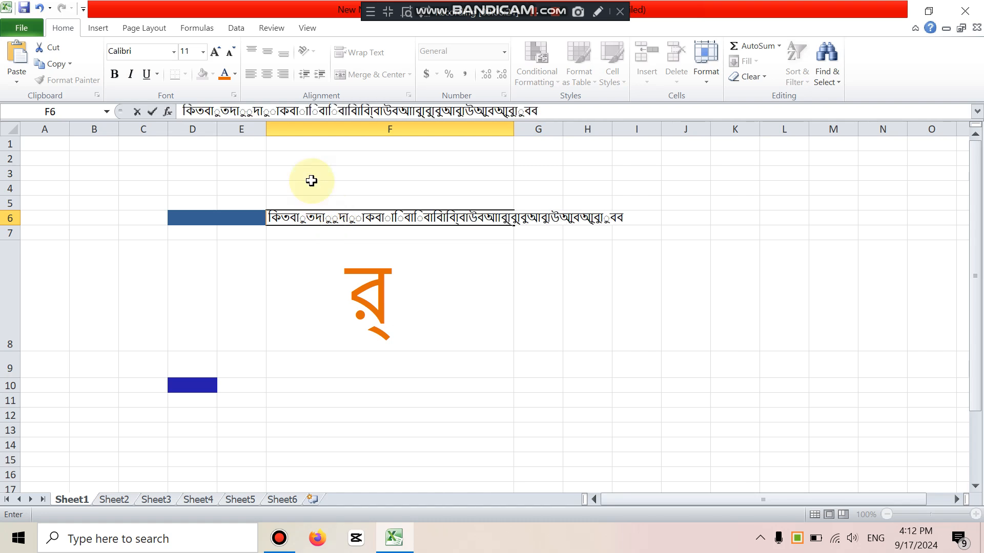
left_click(276, 406)
Narrow column F slightly so more of the long text in F6 spills over the neighbouring columns
left_click(455, 214)
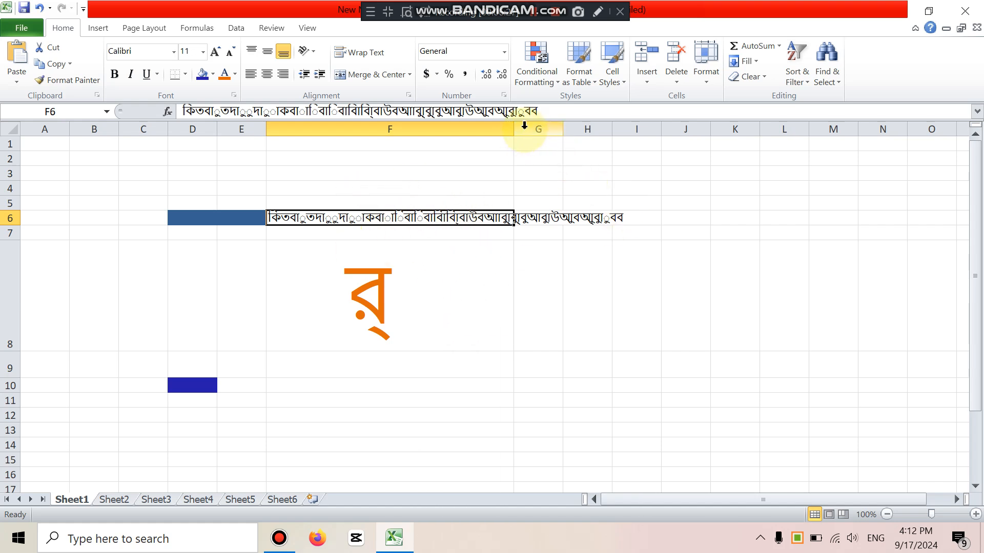
left_click_drag(516, 128, 471, 126)
left_click(432, 131)
left_click(511, 190)
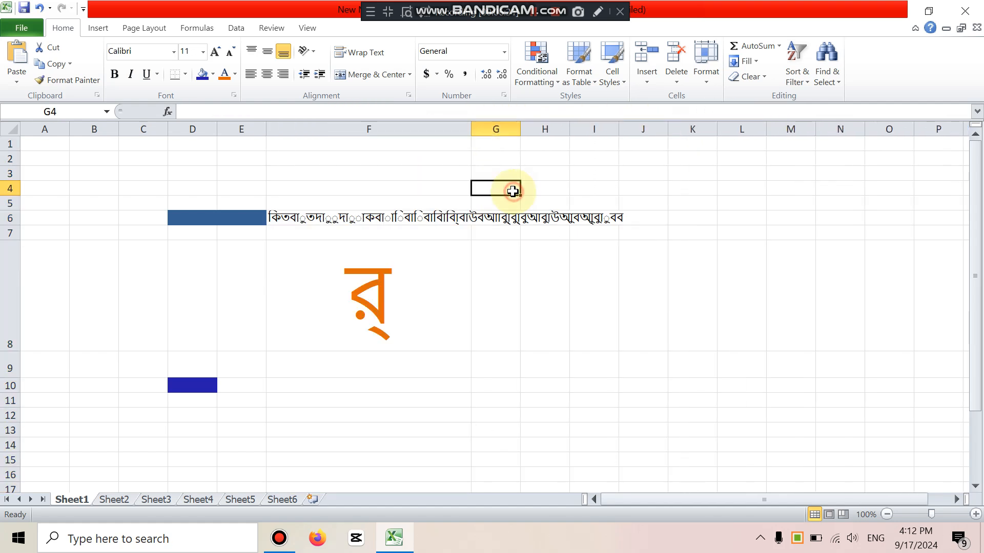
Apply Wrap Text to the long Bengali text in cell F6
left_click(450, 214)
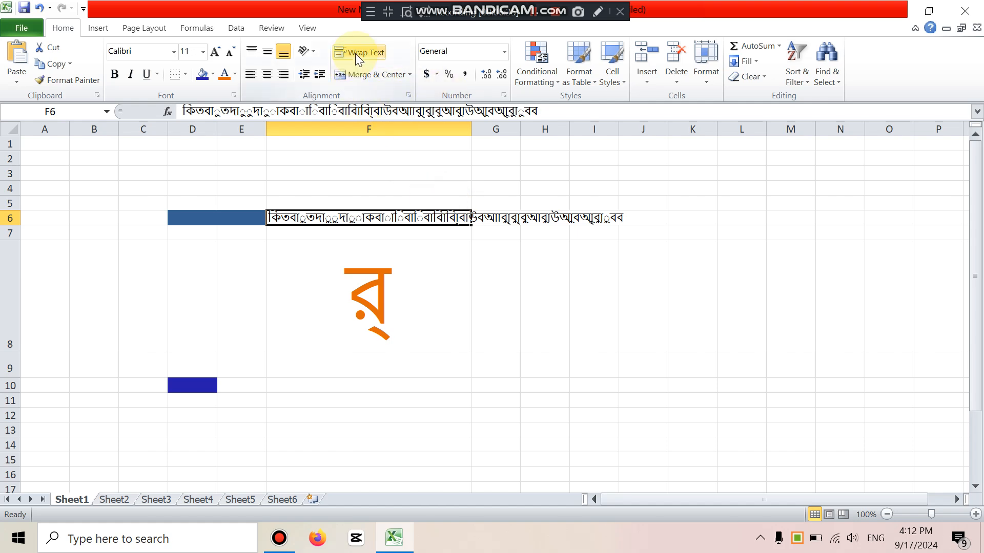
left_click(417, 345)
left_click(425, 218)
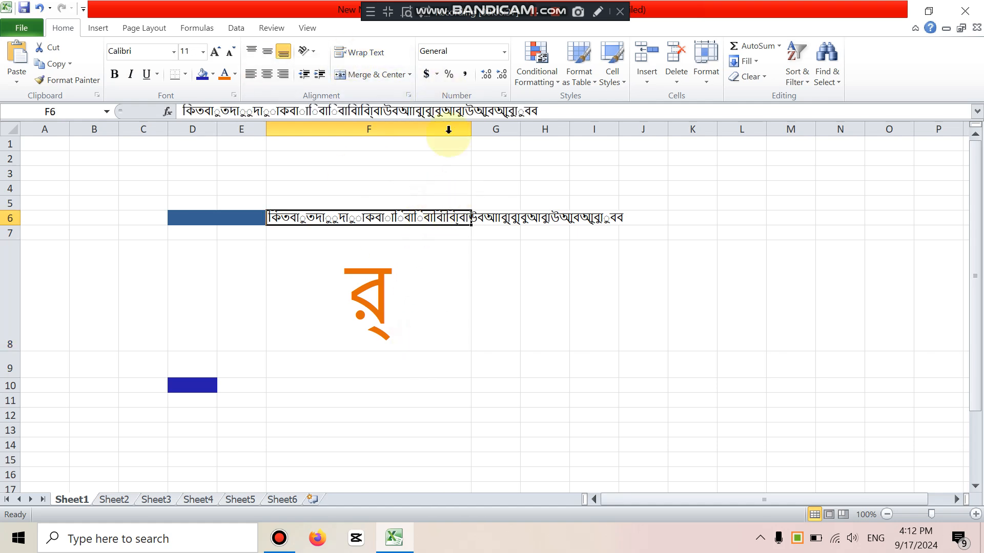
left_click(378, 54)
left_click(435, 309)
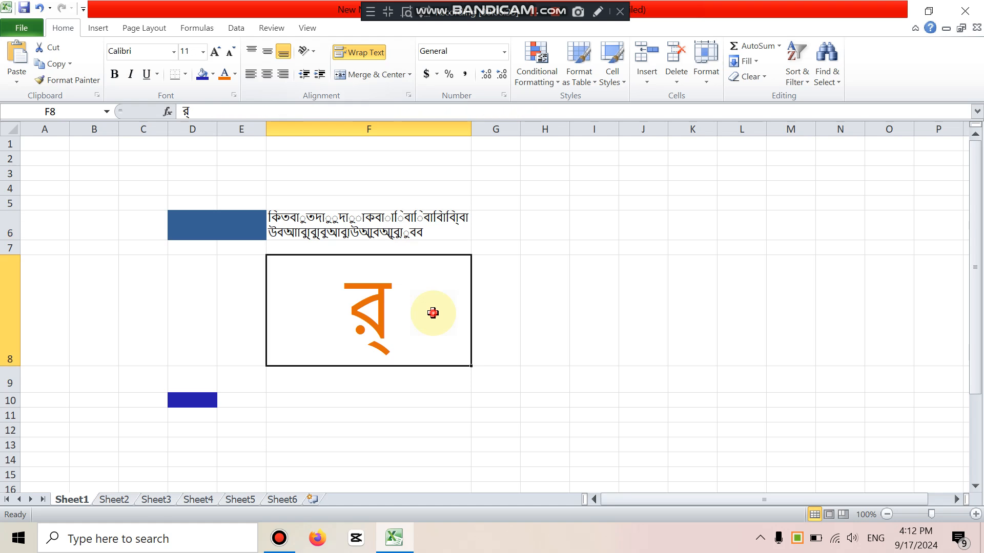
left_click(417, 226)
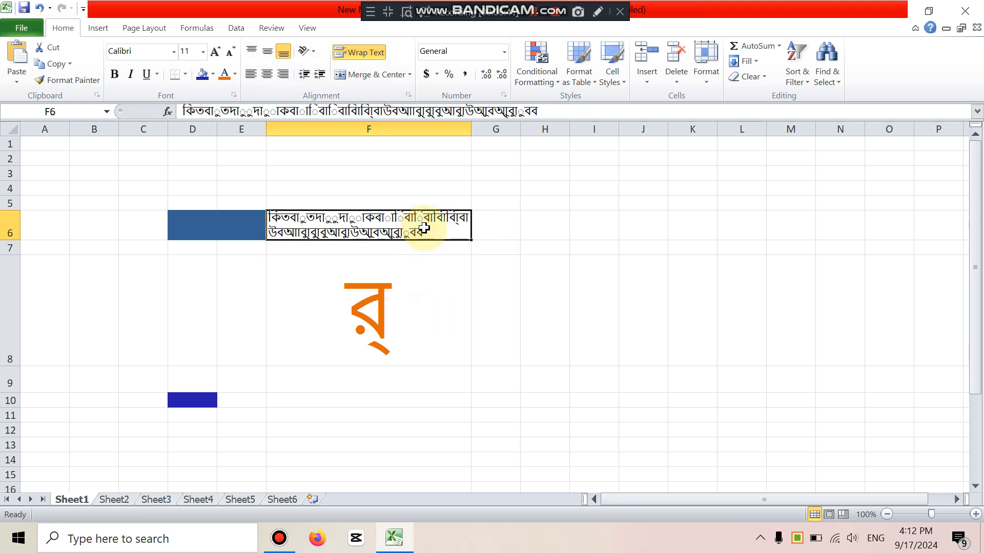
Replace the text in cell F6 with a longer run of arbitrary Bengali characters beginning with সকমমম, filling four wrapped lines
left_click(437, 255)
left_click(436, 221)
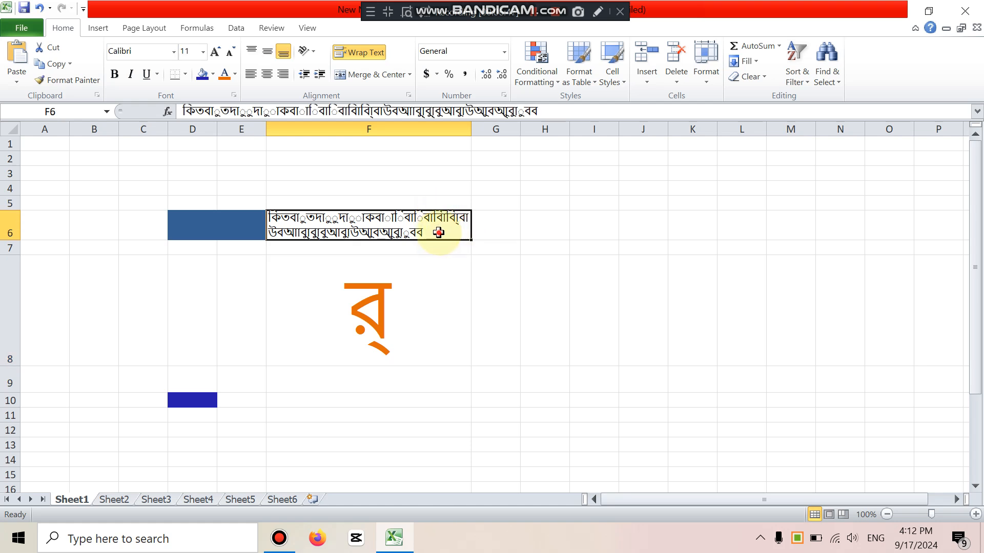
left_click(525, 320)
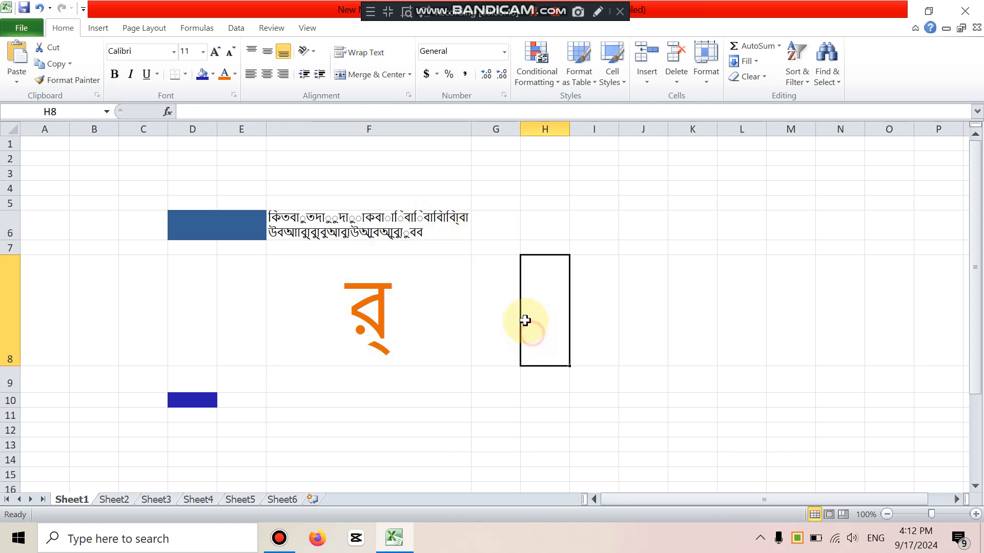
left_click(433, 229)
type("মস")
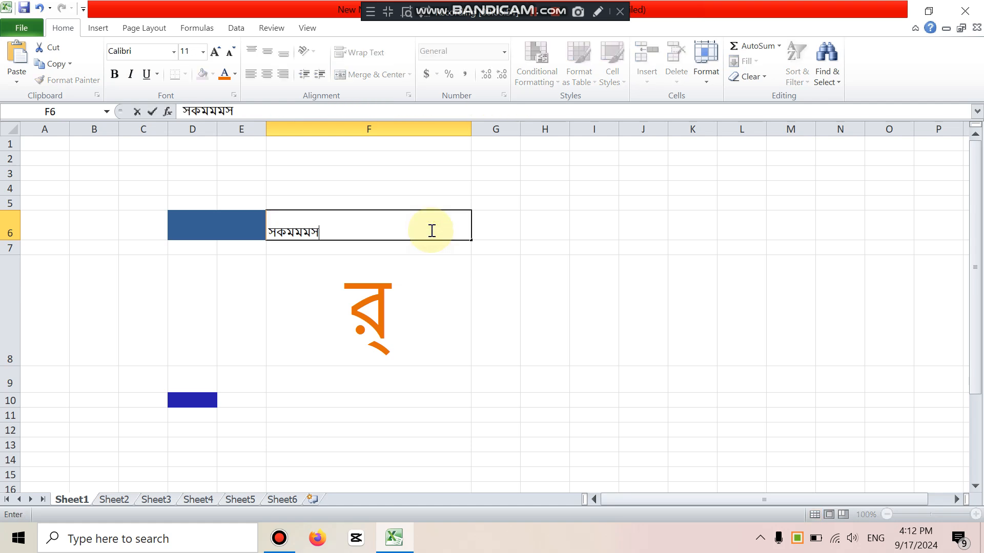
type("সসসসসসসসসসসসসসসসসসসসসসসসসসসসসসসসদ'তদ")
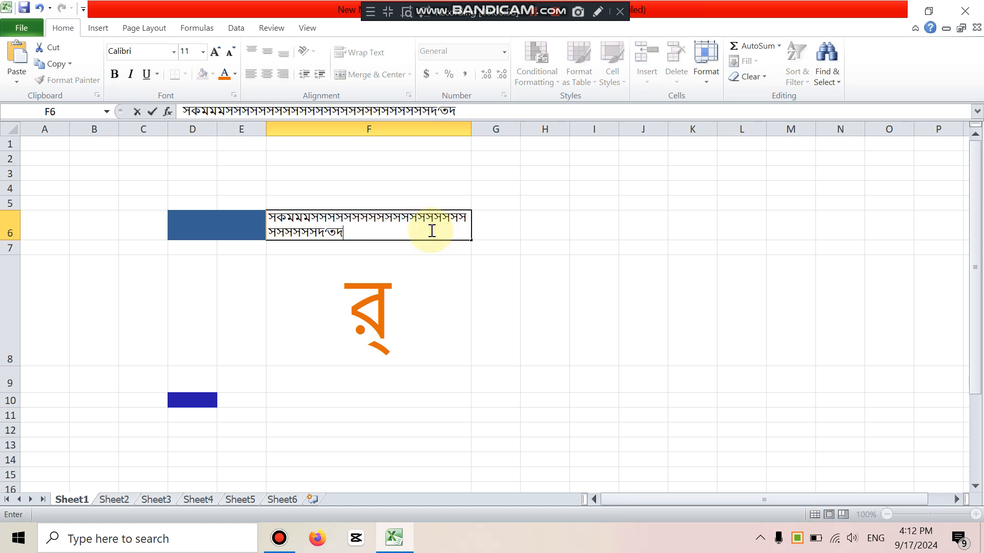
type("্তদাাাাকি")
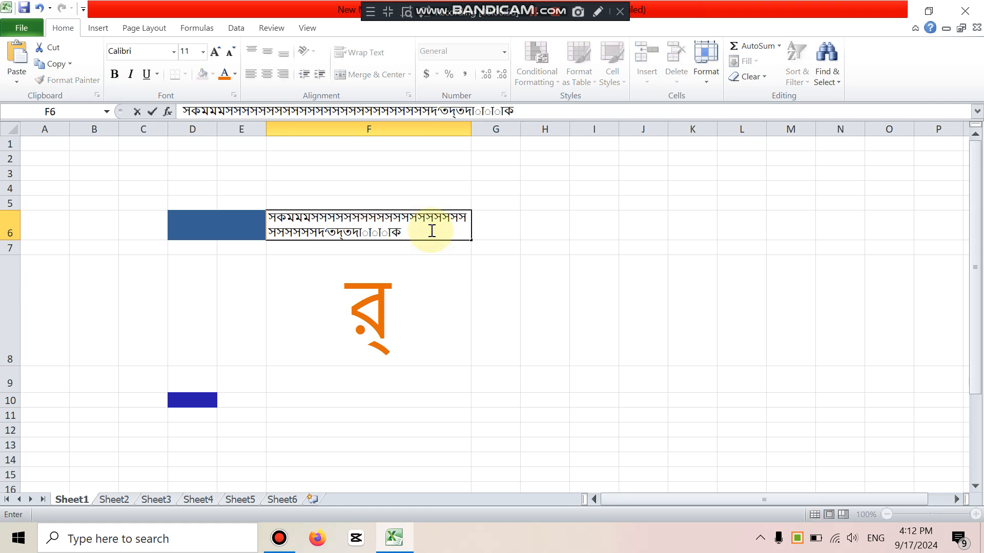
type("কিককককককককককককককককককককককককককককককককককককককককককককককককককক")
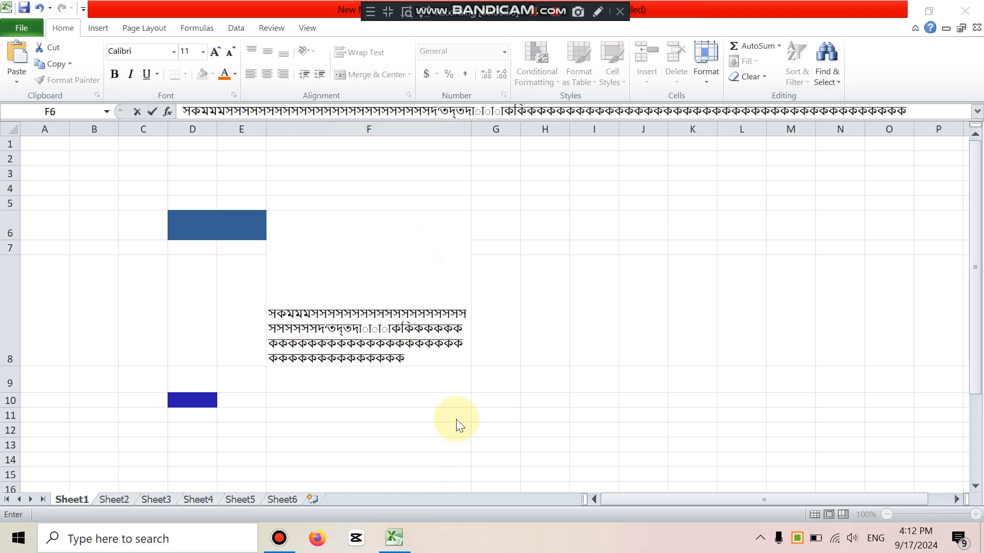
left_click(404, 342)
left_click(496, 281)
left_click(452, 248)
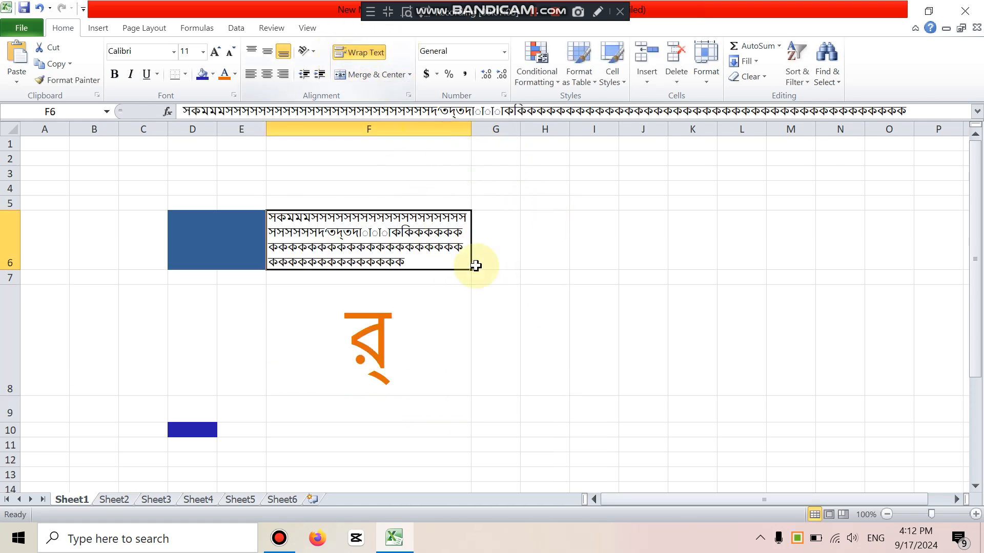
left_click(540, 318)
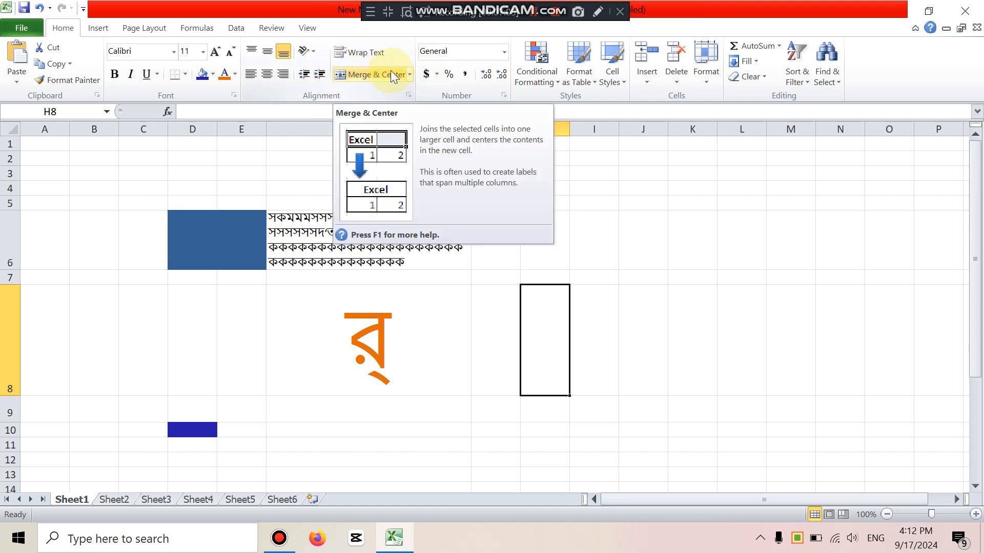
Merge and center the empty cells C3 to F3 into one cell
left_click(365, 354)
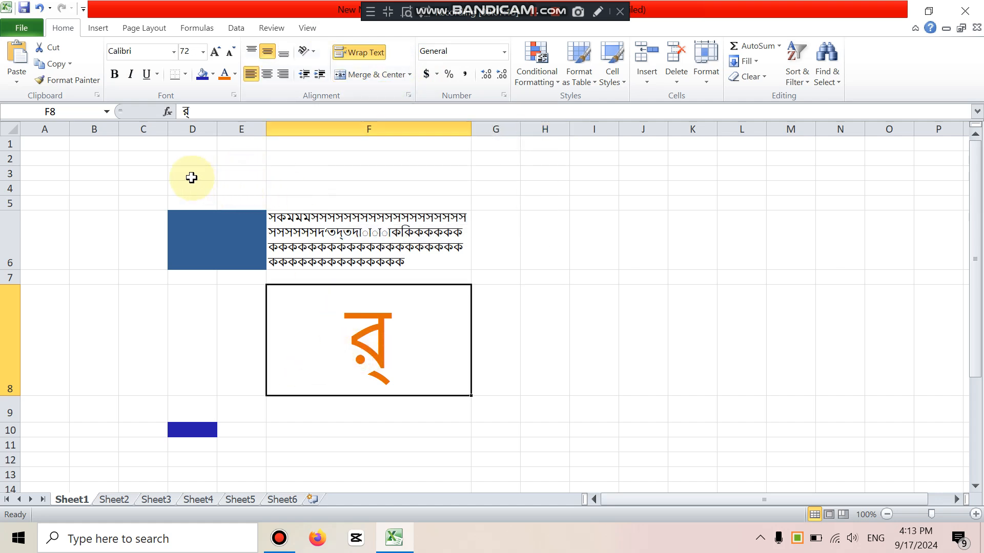
left_click(144, 174)
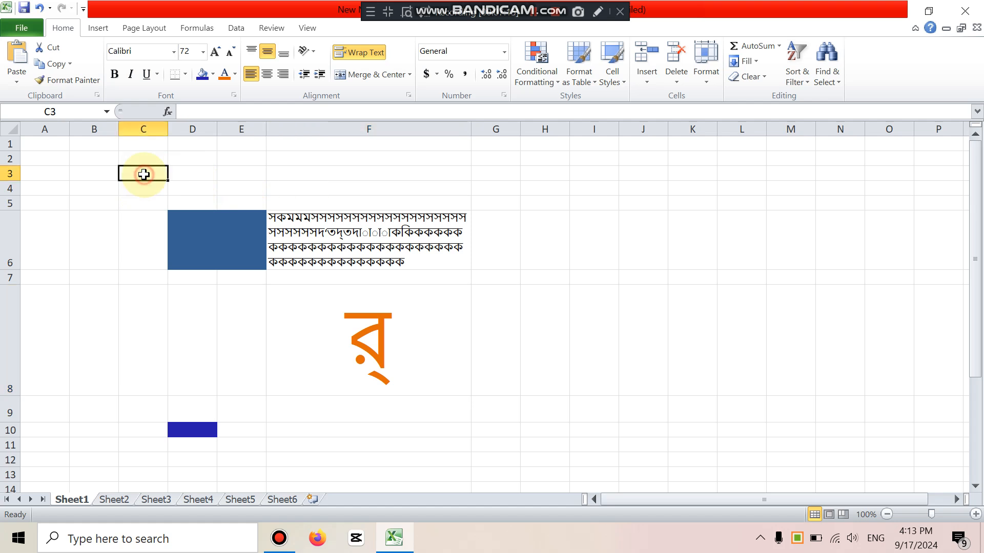
left_click_drag(143, 175, 348, 178)
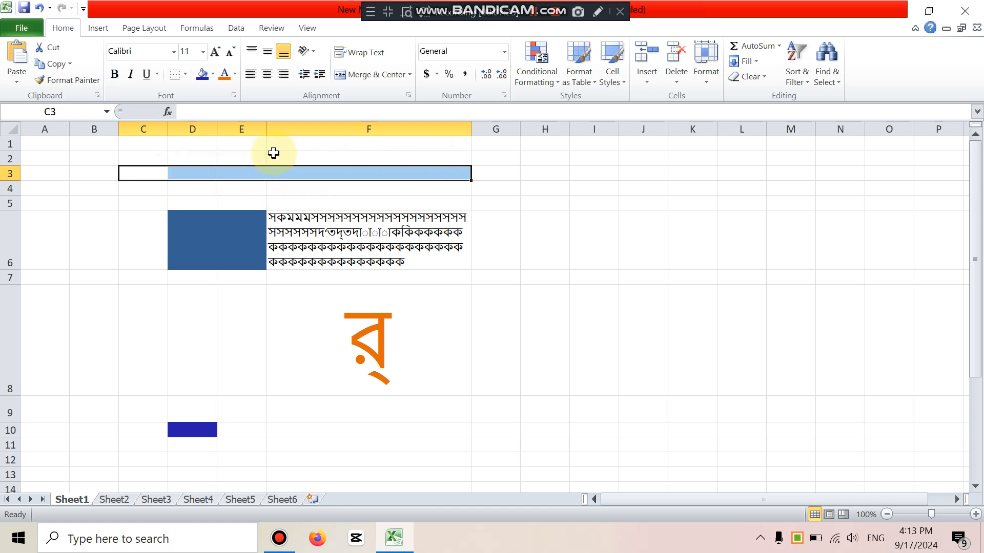
left_click(355, 72)
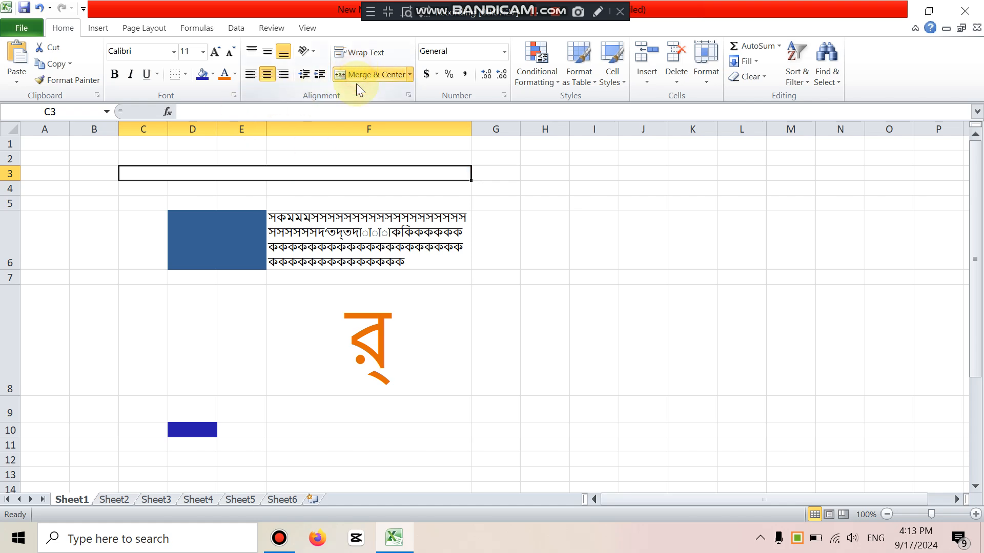
left_click(287, 214)
left_click(312, 174)
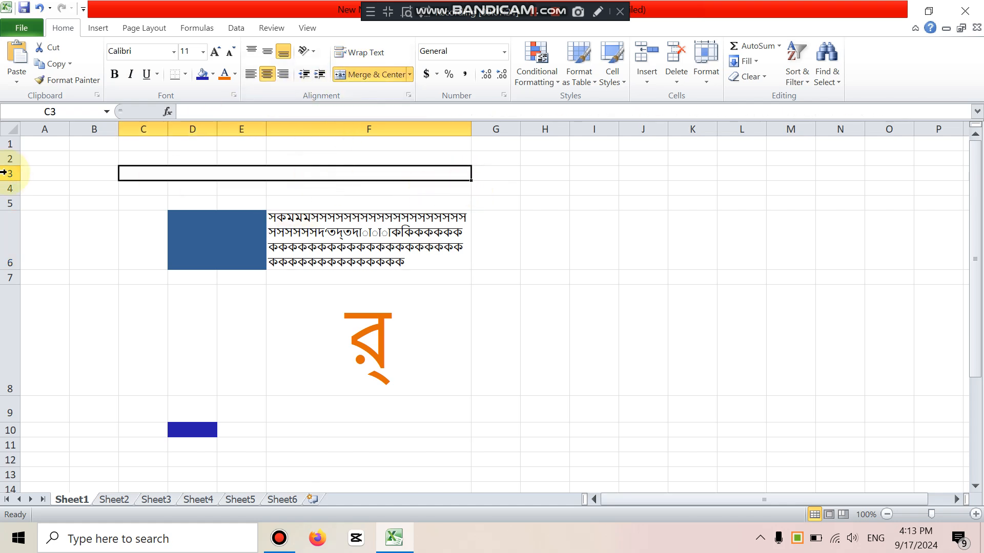
Make row 3 several times taller to enlarge the merged cell, and undo the height change
left_click_drag(12, 181, 12, 239)
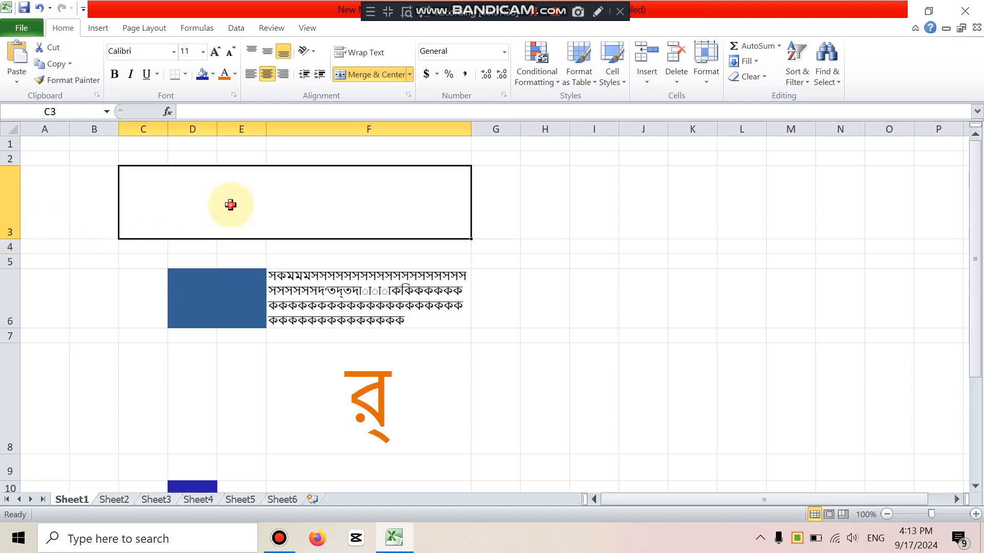
left_click(343, 208)
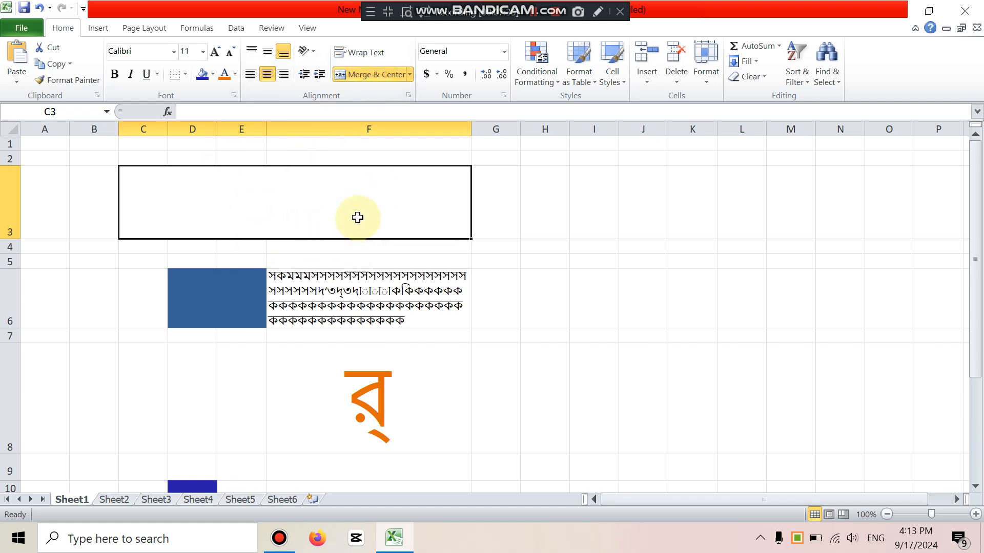
left_click(363, 200)
left_click(423, 364)
left_click(391, 207)
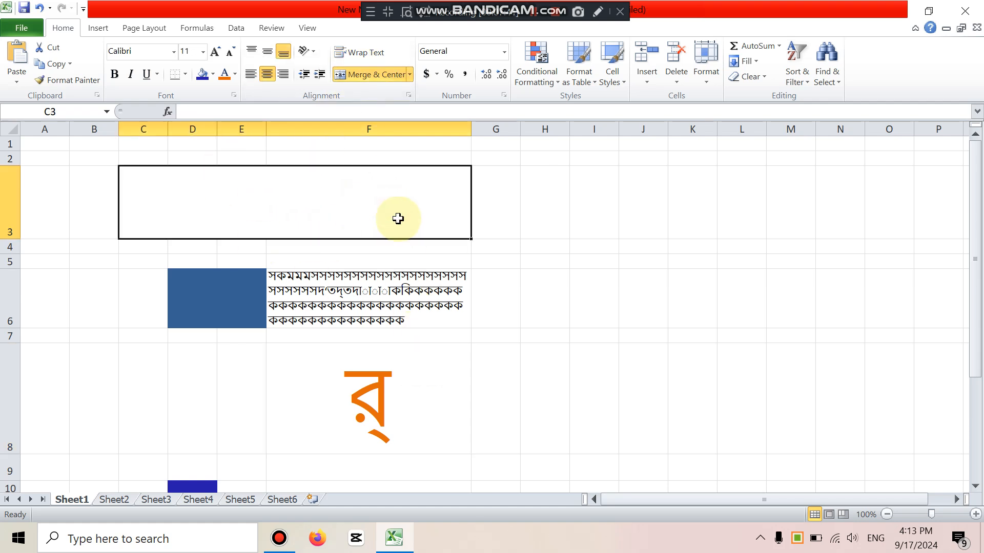
key("ctrl+z")
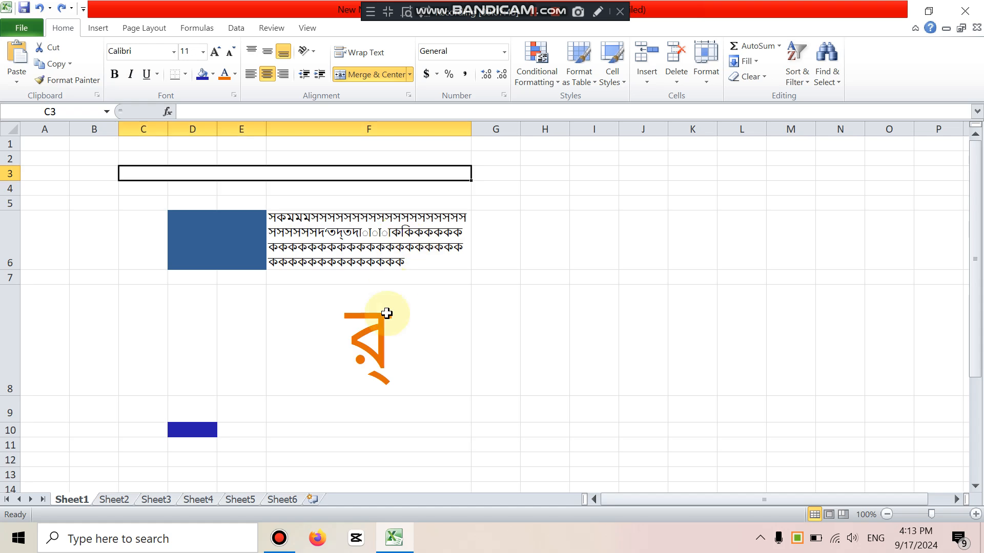
Look through the available number formats and accounting currency formats for the letter in cell F8 without applying any
left_click(352, 287)
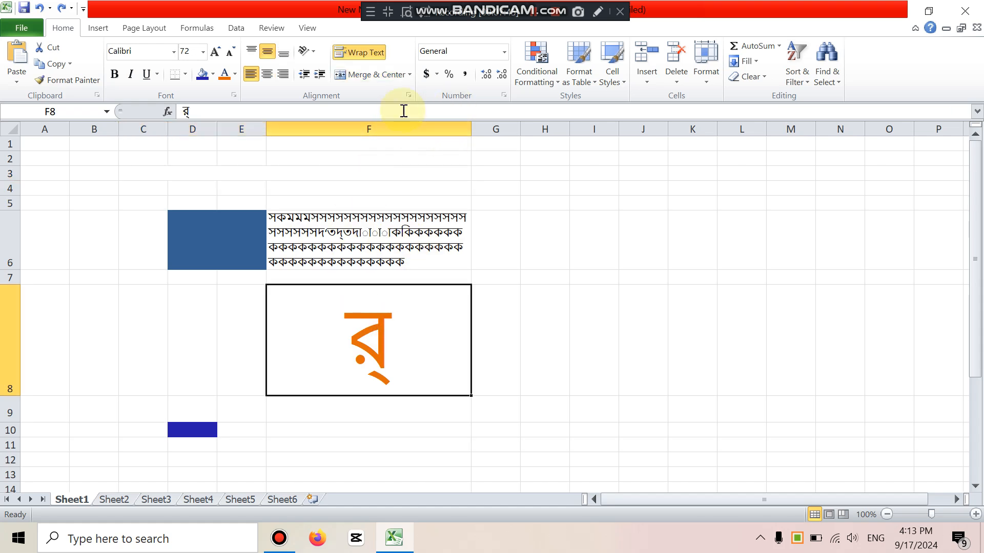
left_click(505, 51)
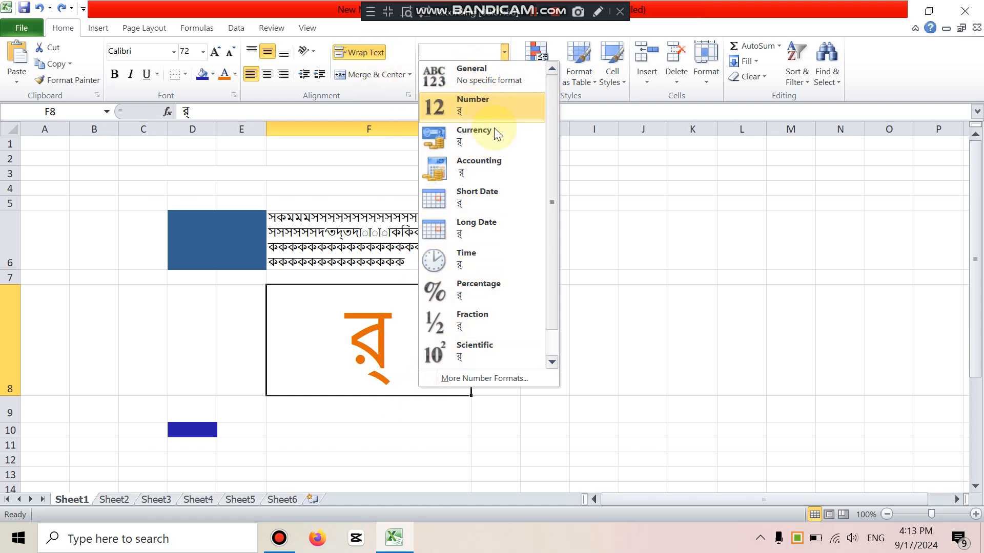
left_click(616, 149)
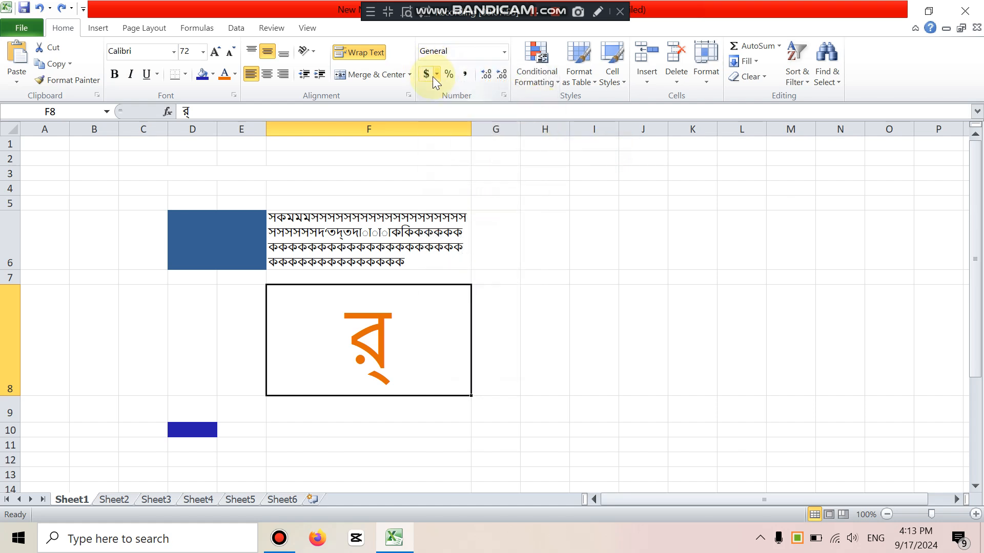
left_click(435, 75)
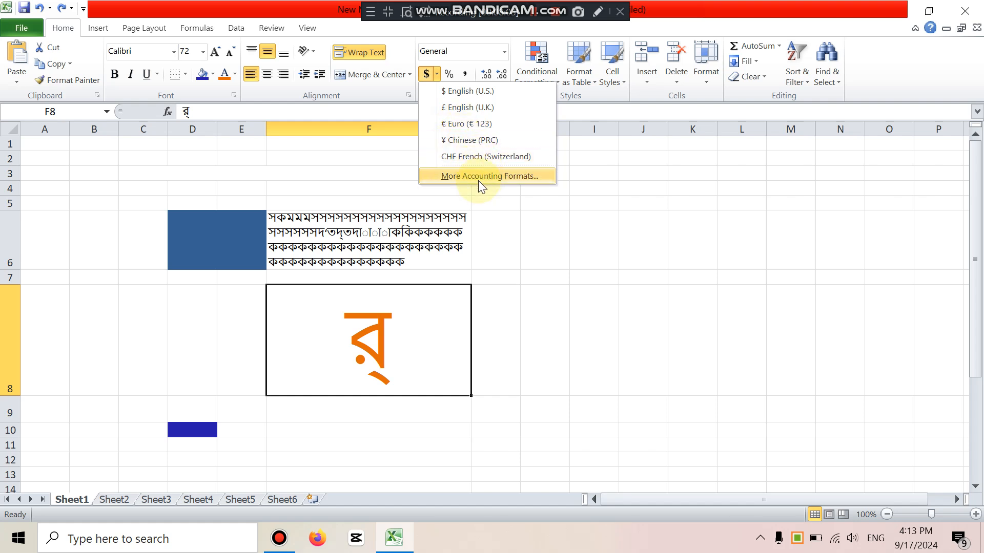
left_click(558, 298)
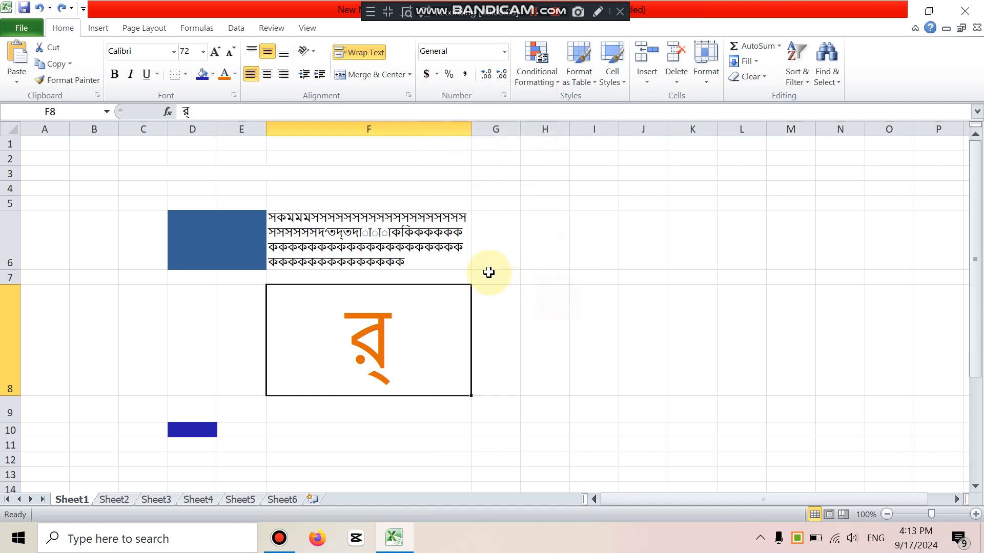
Apply the Comma Style number format to the letter in cell F8
left_click(472, 73)
left_click(472, 73)
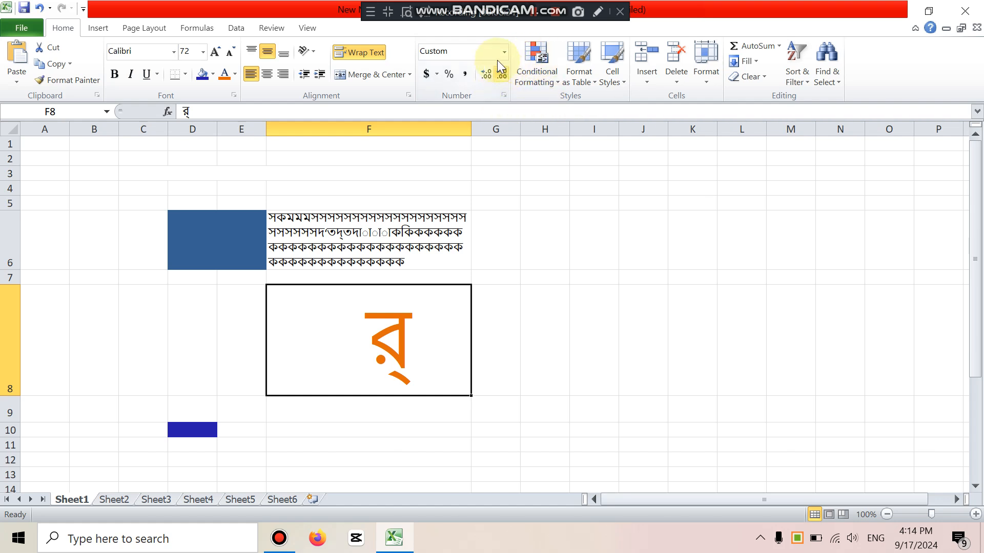
left_click(523, 191)
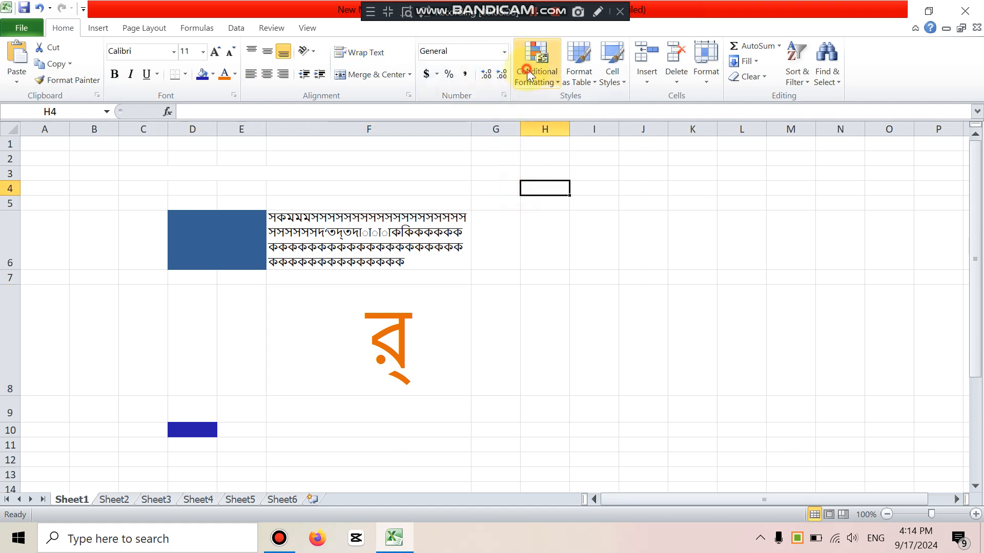
Look at the Conditional Formatting options and the Cell Styles gallery without applying anything
left_click(552, 78)
left_click(483, 128)
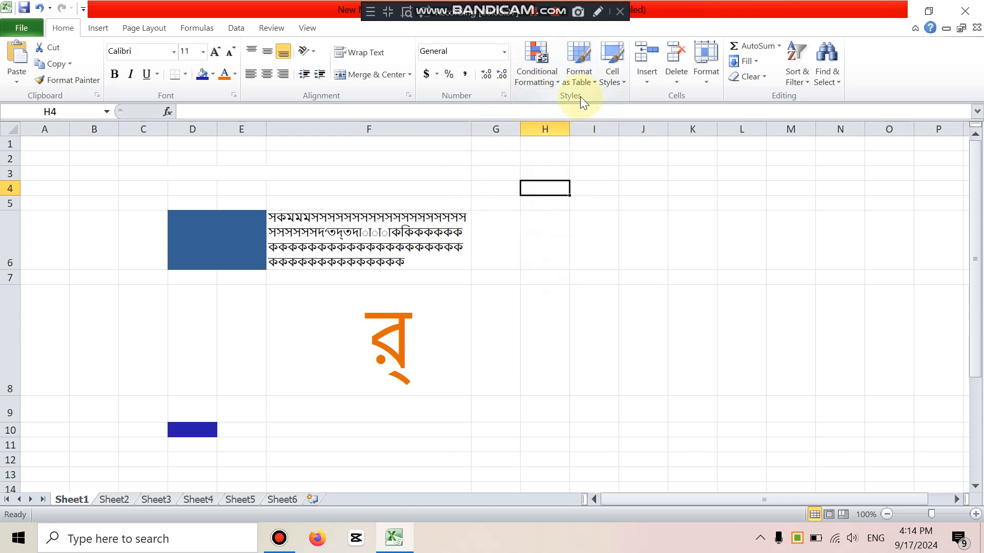
left_click(618, 77)
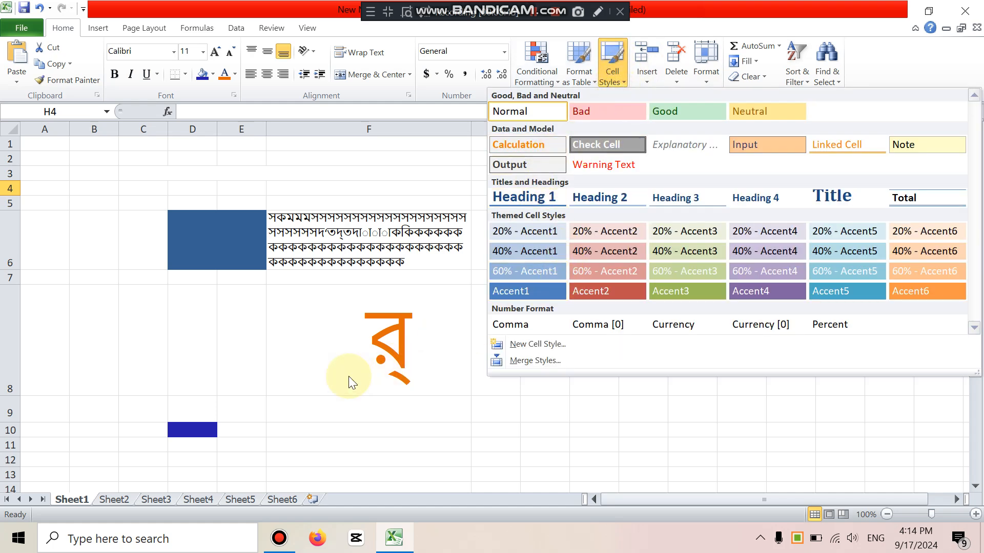
left_click(286, 366)
left_click(154, 330)
Apply the Neutral cell style to the whole of Sheet1, and undo it
left_click(14, 130)
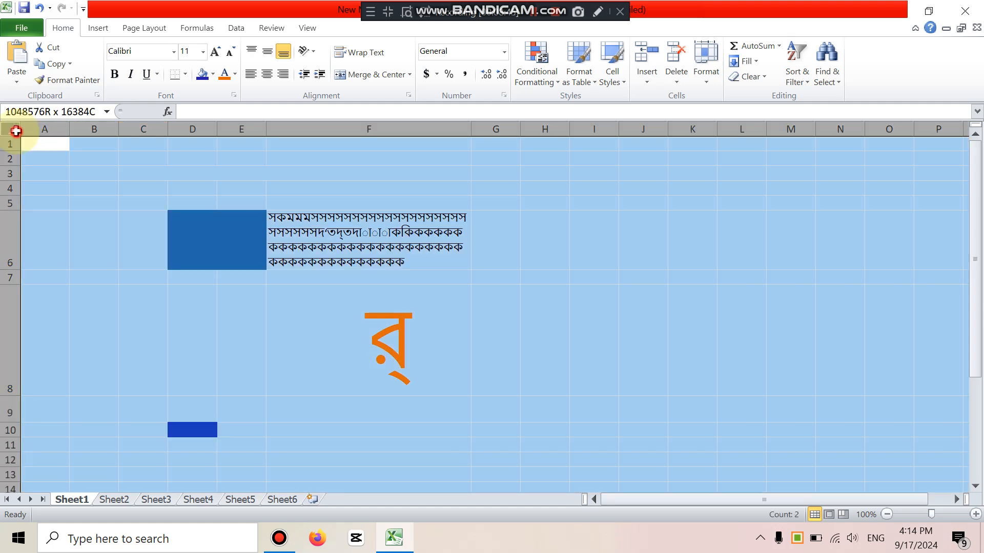
left_click(612, 65)
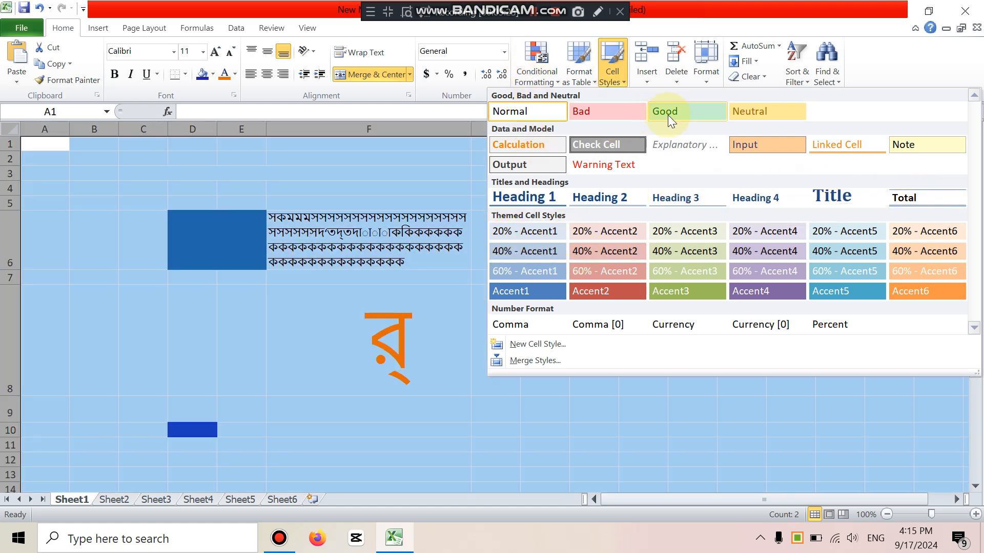
left_click(764, 111)
left_click(327, 314)
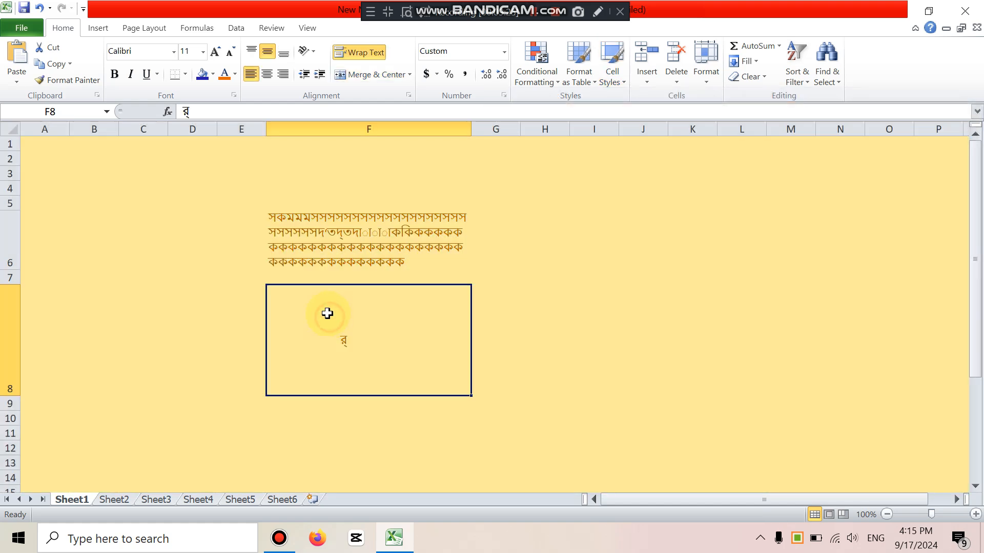
key("ctrl+z")
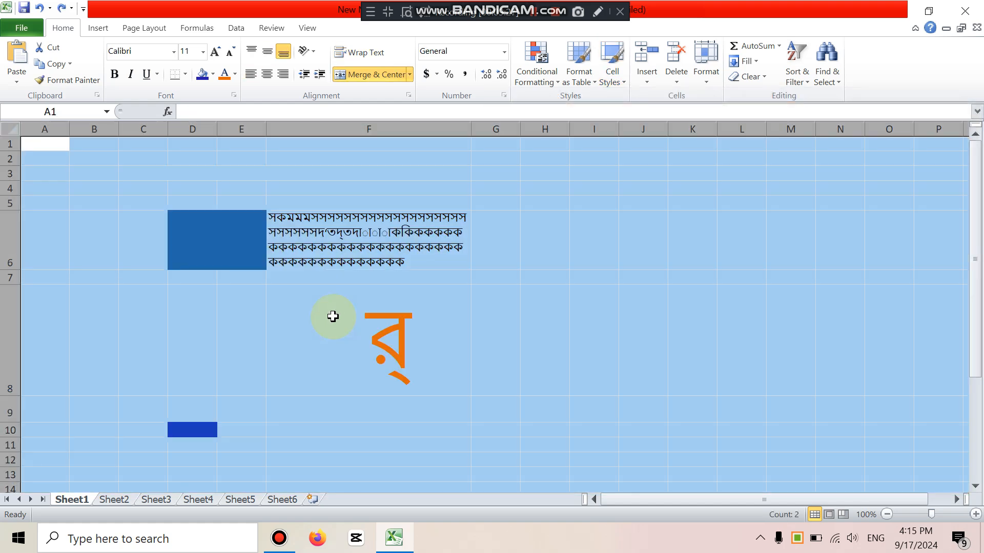
left_click(534, 287)
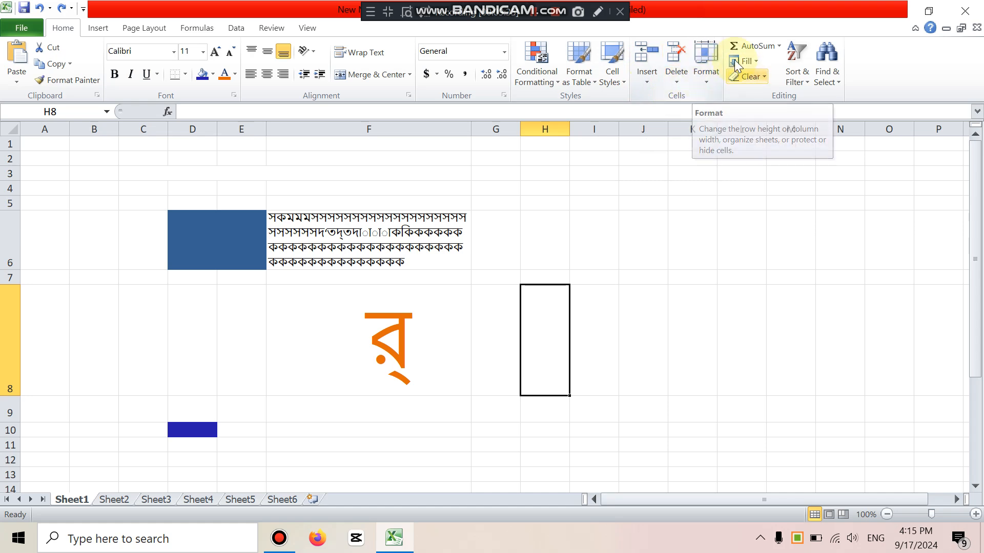
Insert an AutoSum formula in cell H8 and extend it with a reference to H6, entering =H6=SUM(G8)
left_click(737, 46)
left_click(507, 351)
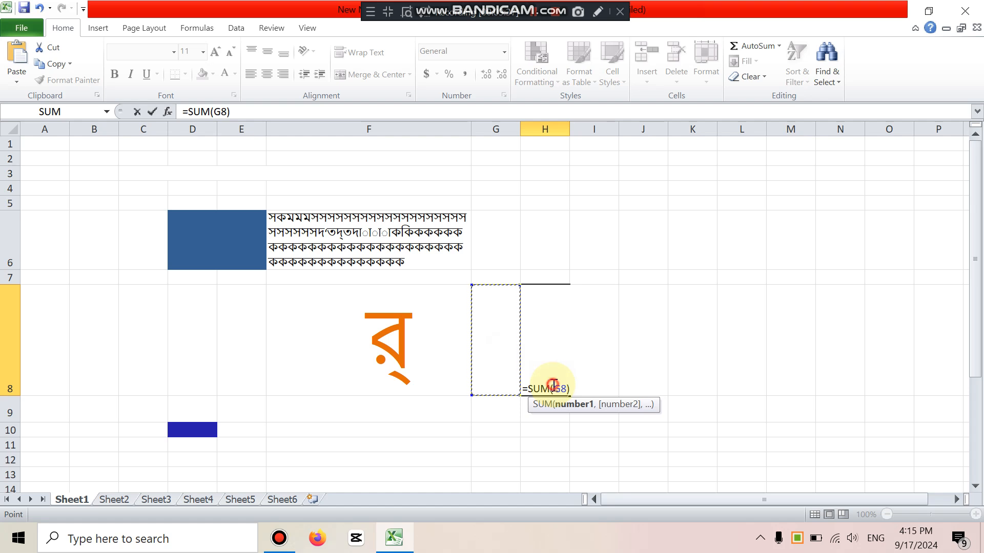
left_click(566, 362)
left_click(531, 223)
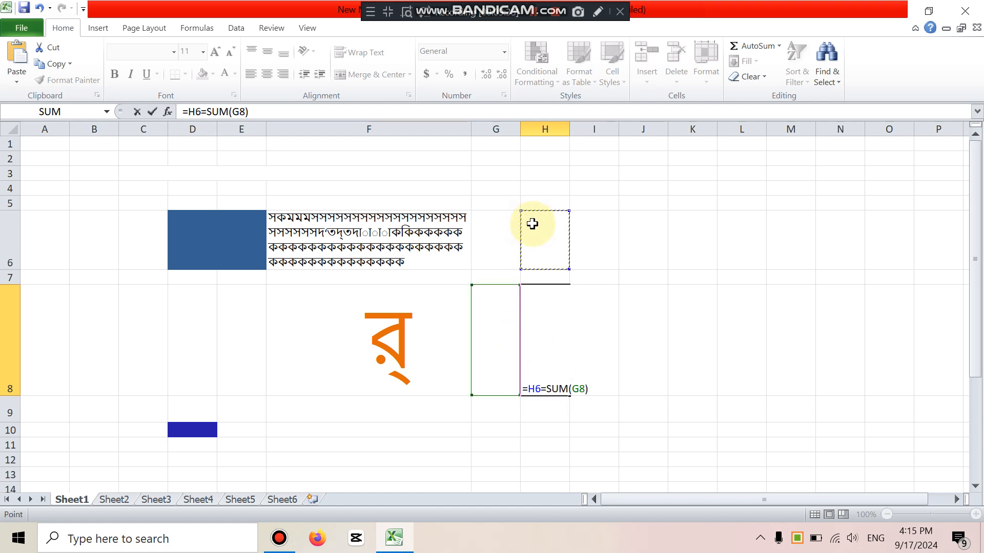
key("Return")
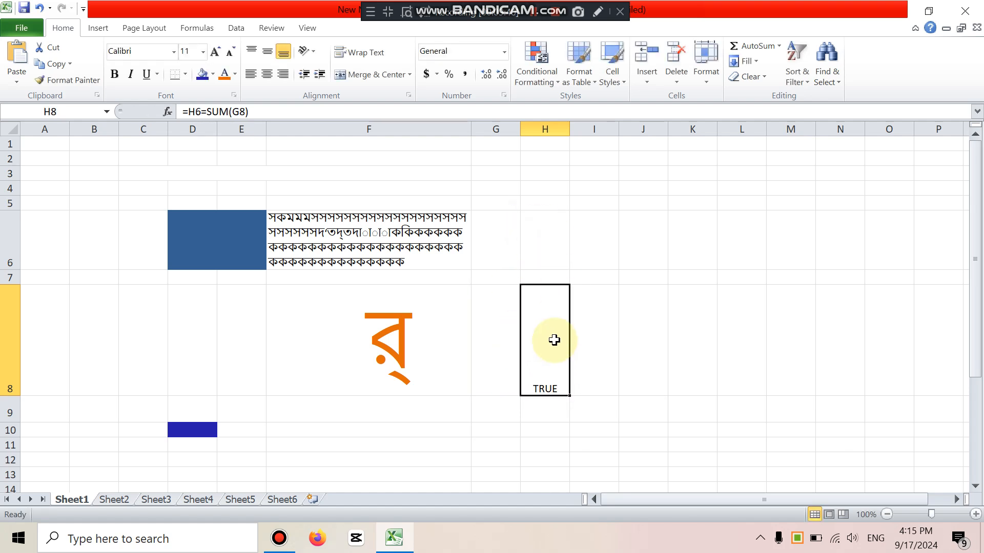
left_click(512, 277)
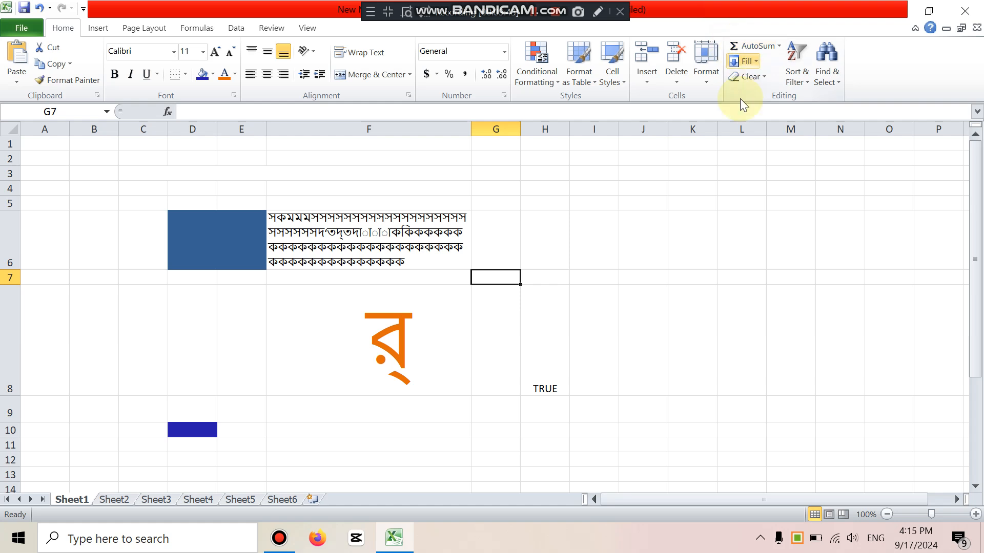